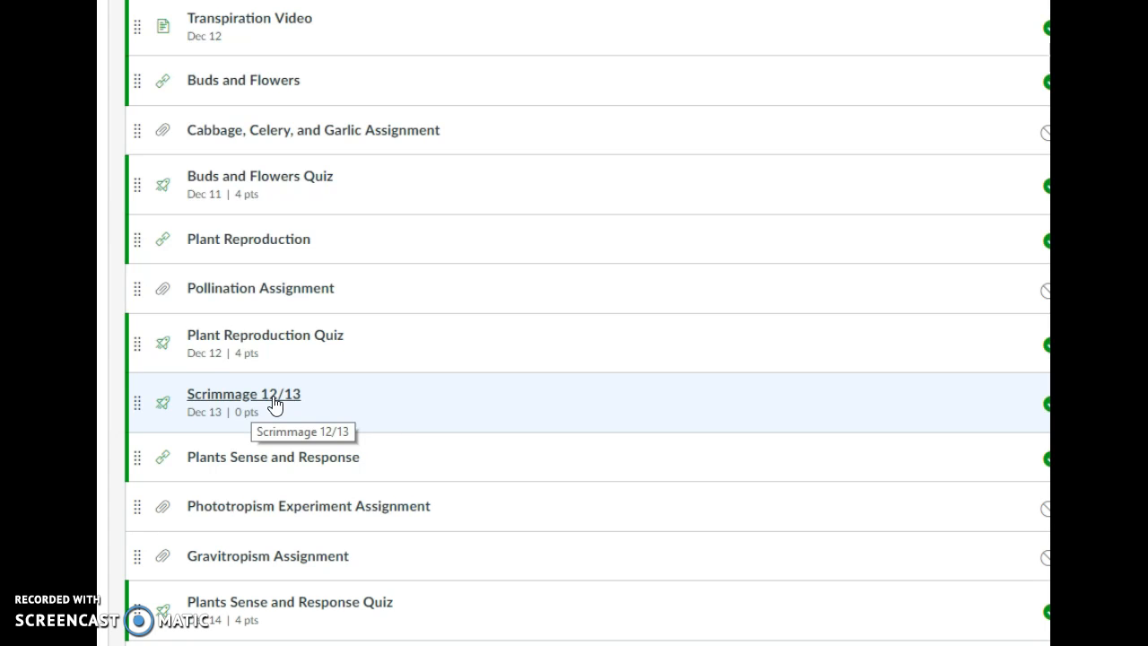
- Open the course's Assignments page
scroll(274, 405, "up", 20)
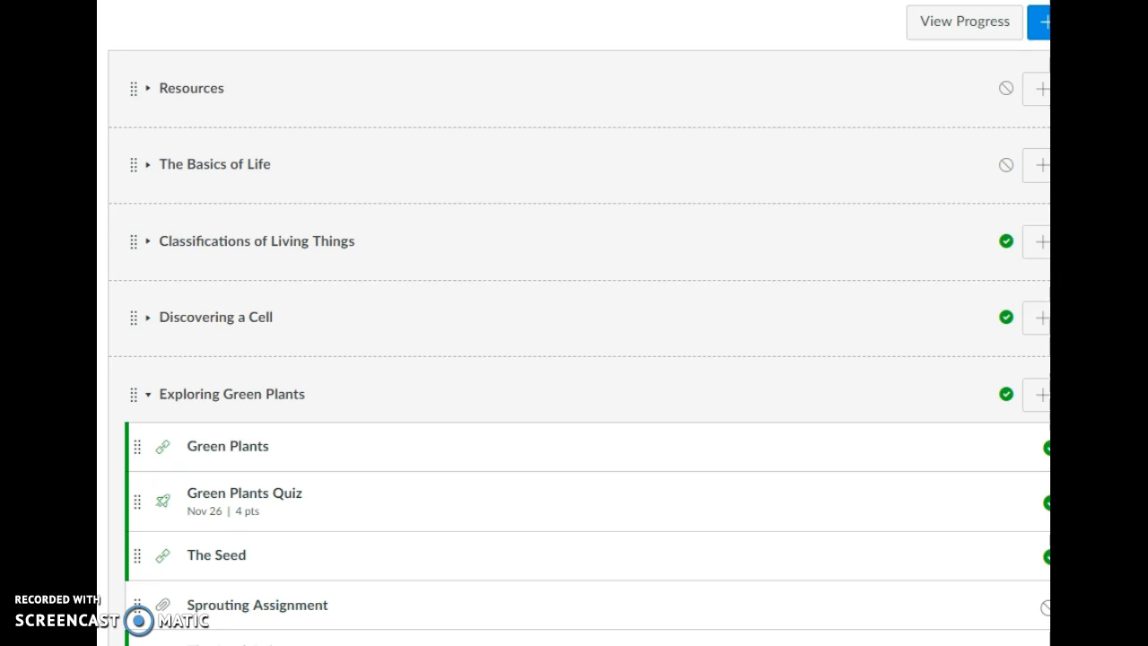
left_click_drag(346, 0, 511, 6)
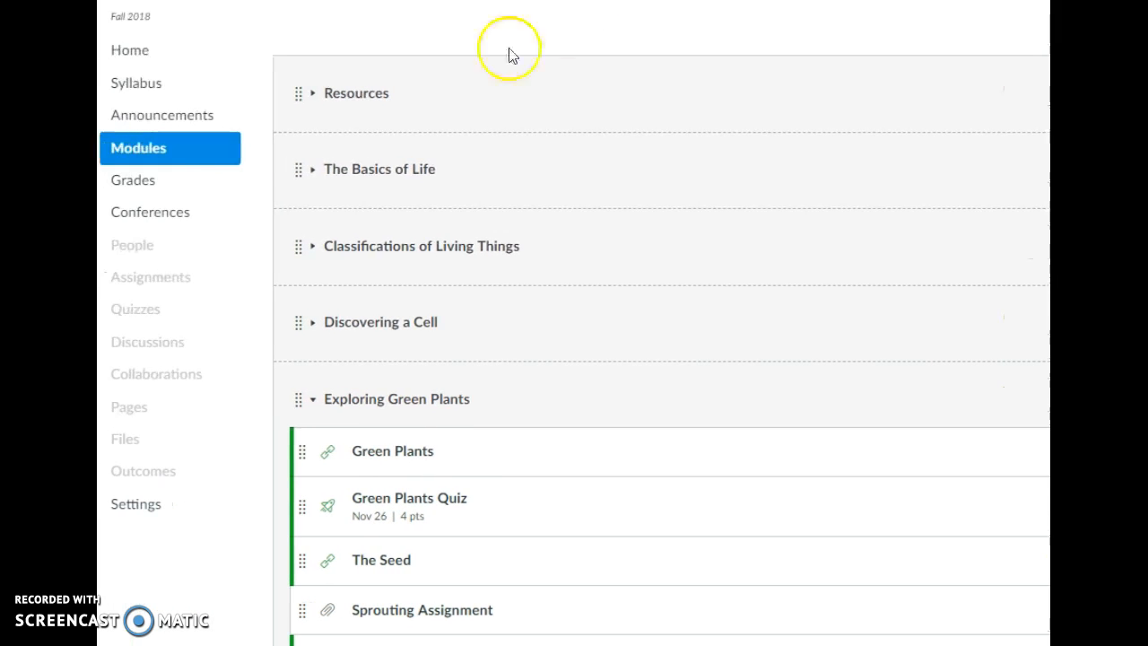
left_click(148, 284)
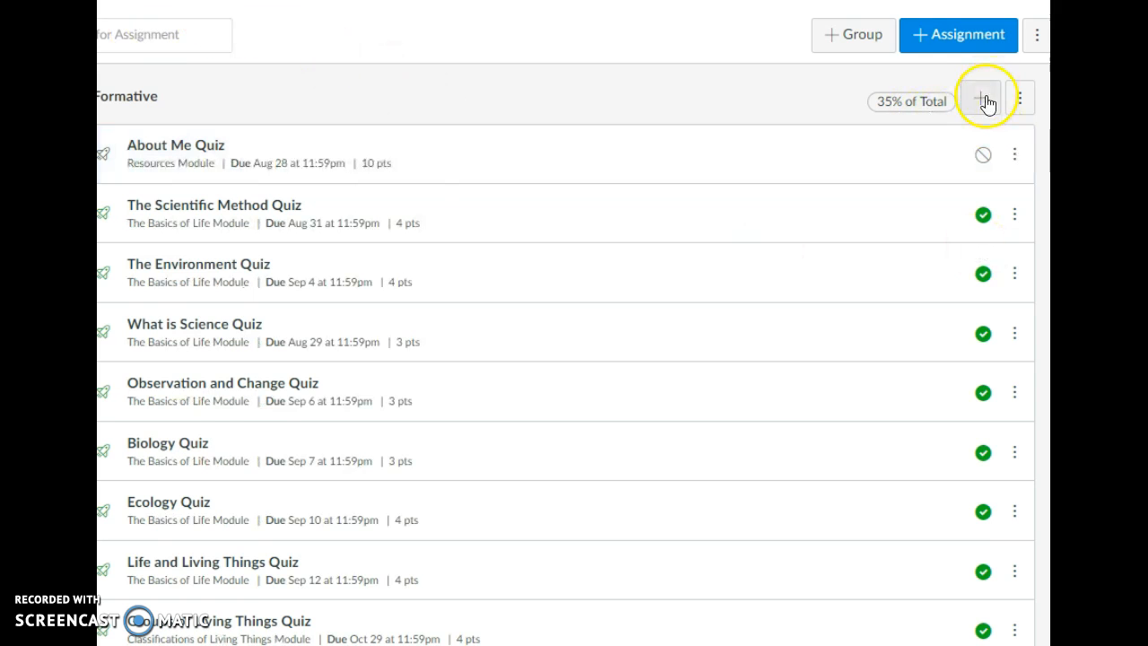
left_click(979, 98)
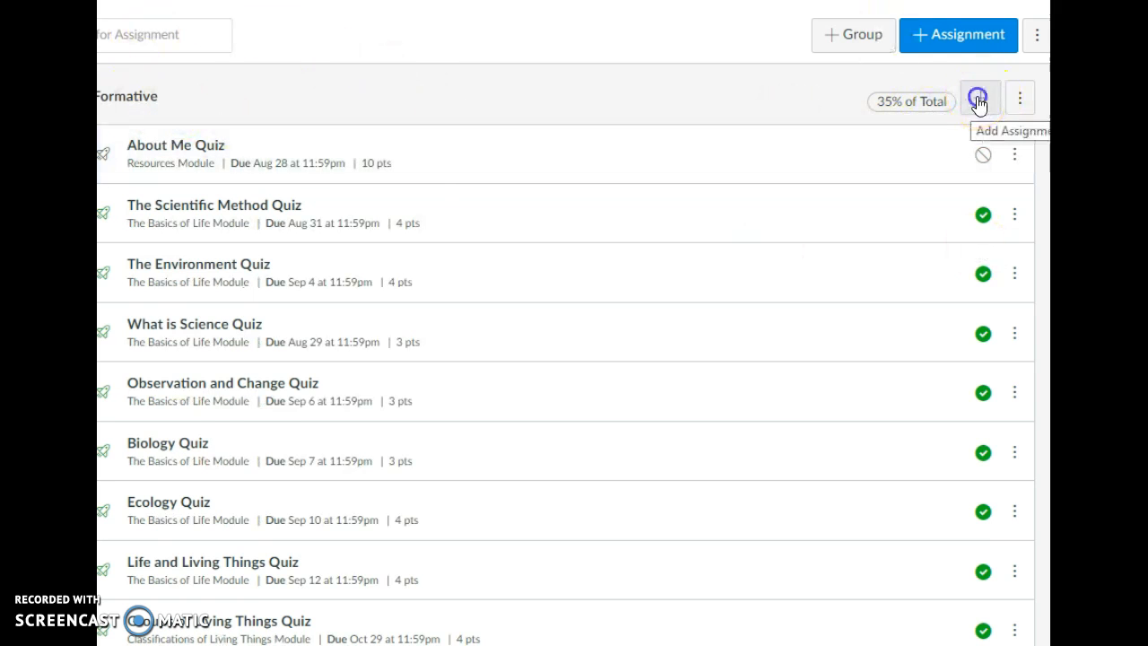
left_click(551, 318)
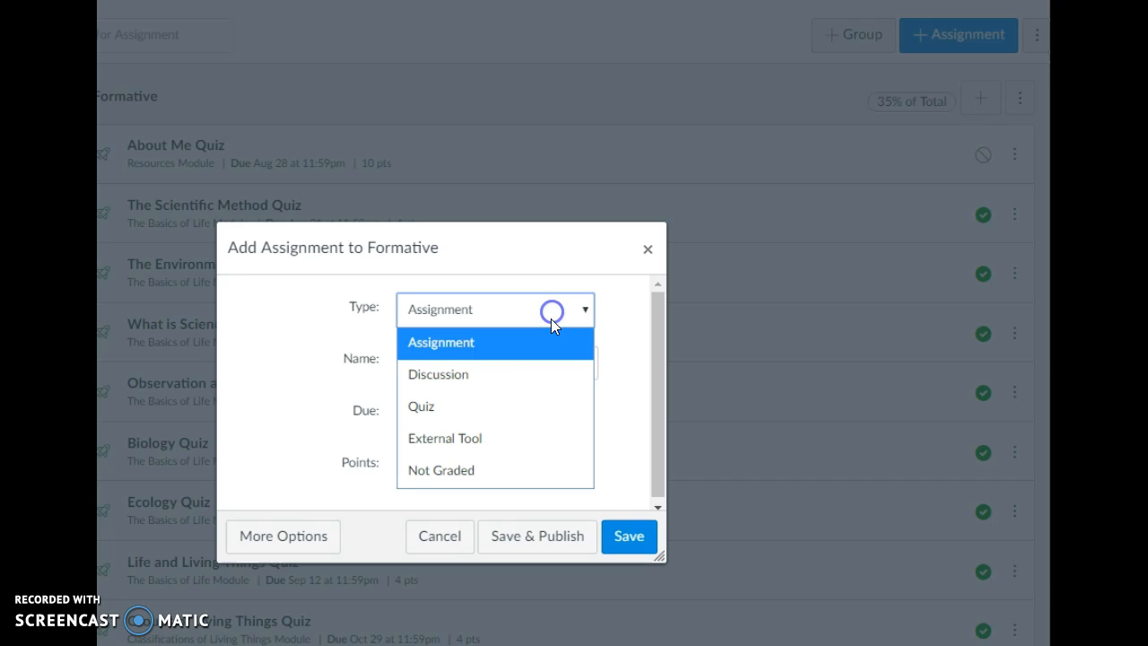
left_click(515, 397)
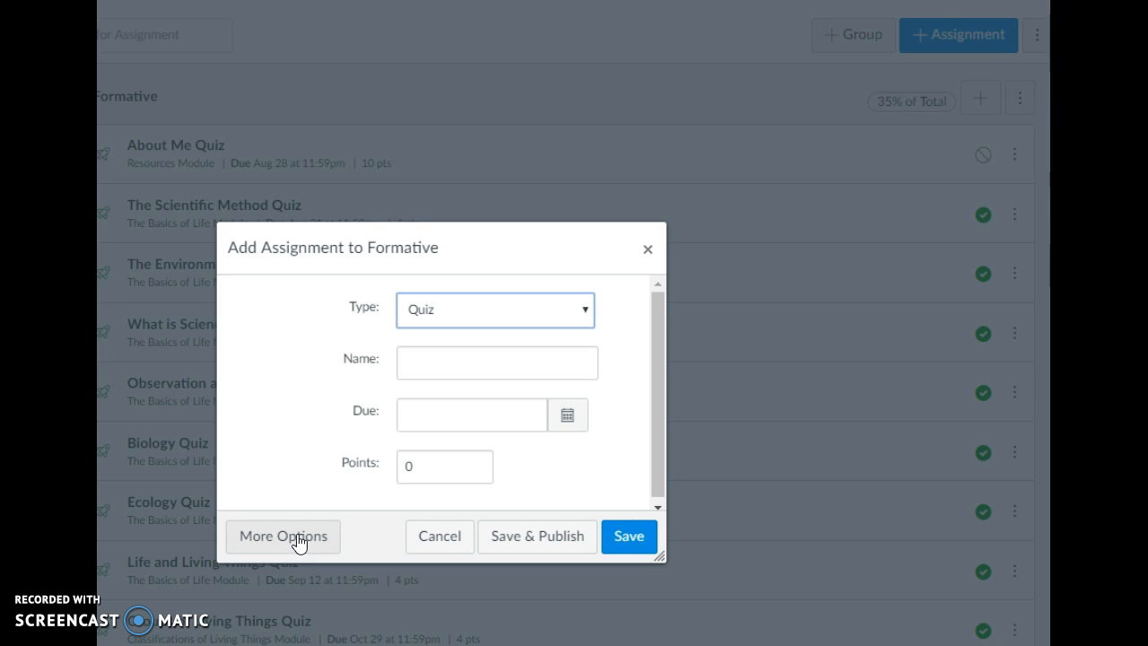
left_click(646, 248)
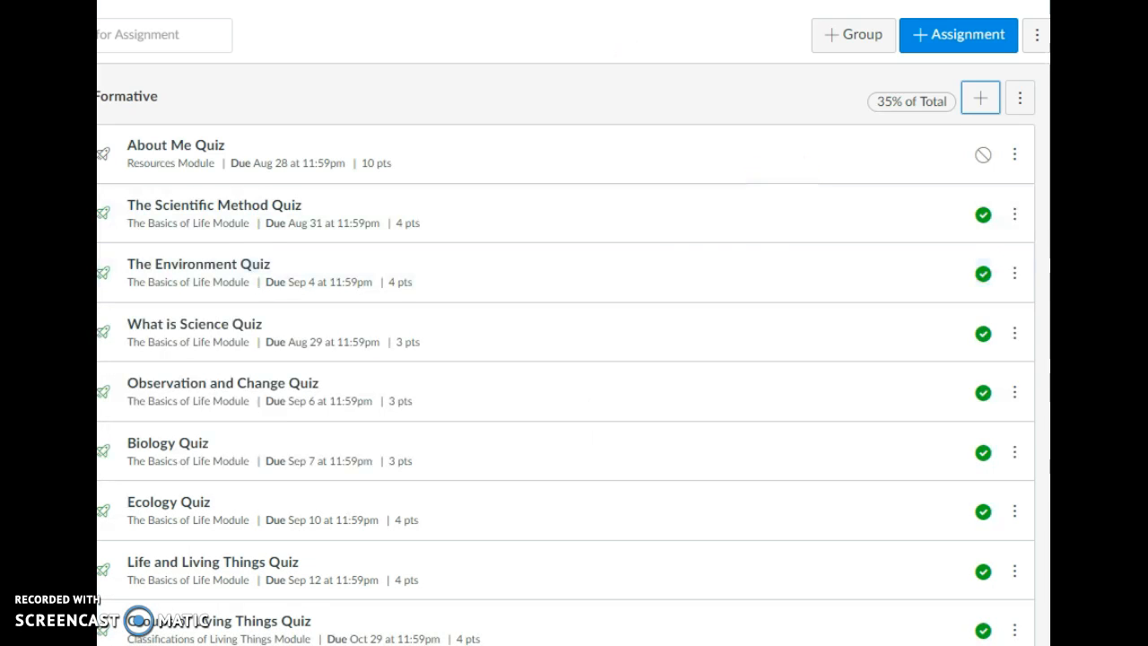
- Open the Scrimmage 12/13 quiz from the Exploring Green Plants module
left_click(781, 428)
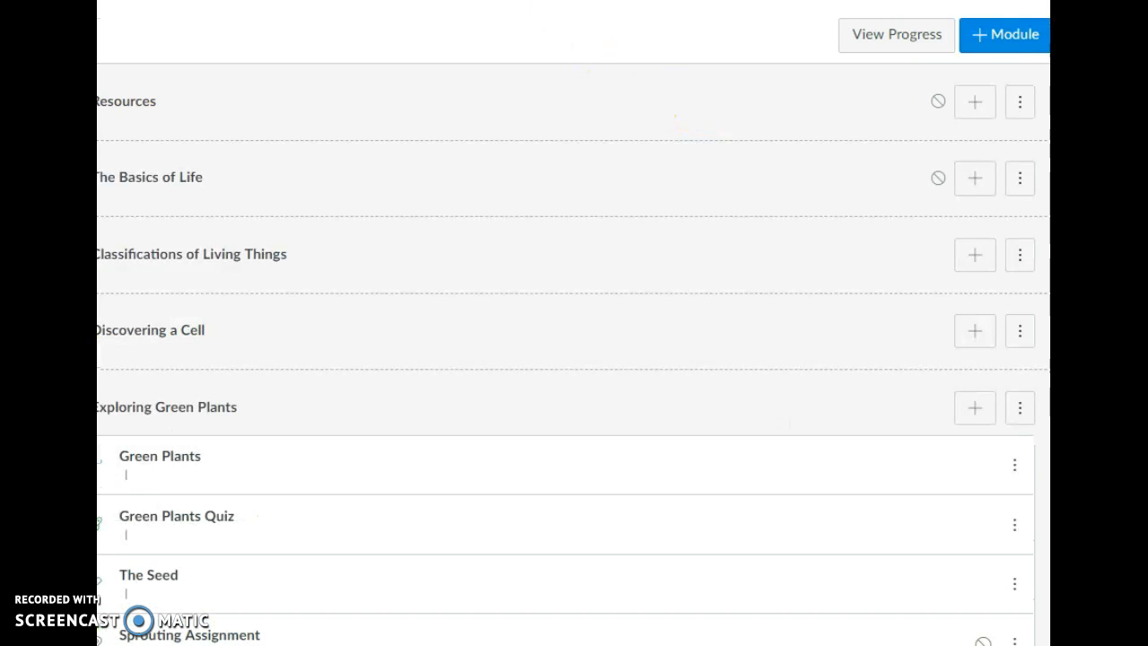
scroll(595, 97, "down", 5)
scroll(502, 395, "down", 15)
scroll(502, 395, "down", 10)
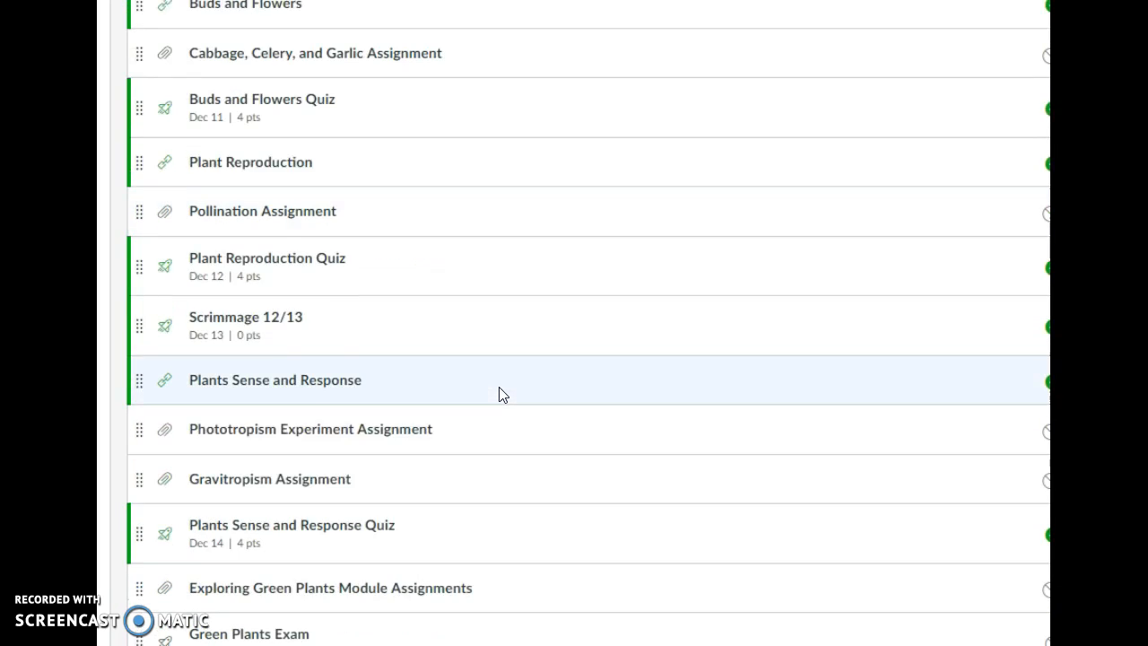
left_click(258, 315)
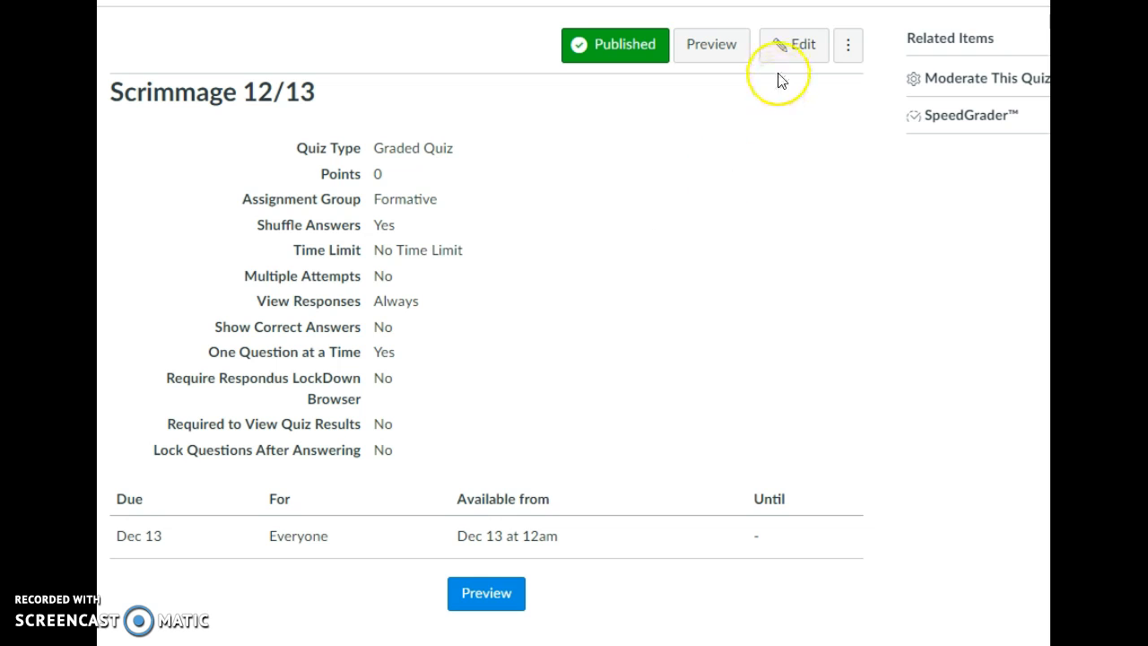
- Start editing the Scrimmage 12/13 quiz and switch to its Questions section
left_click(804, 56)
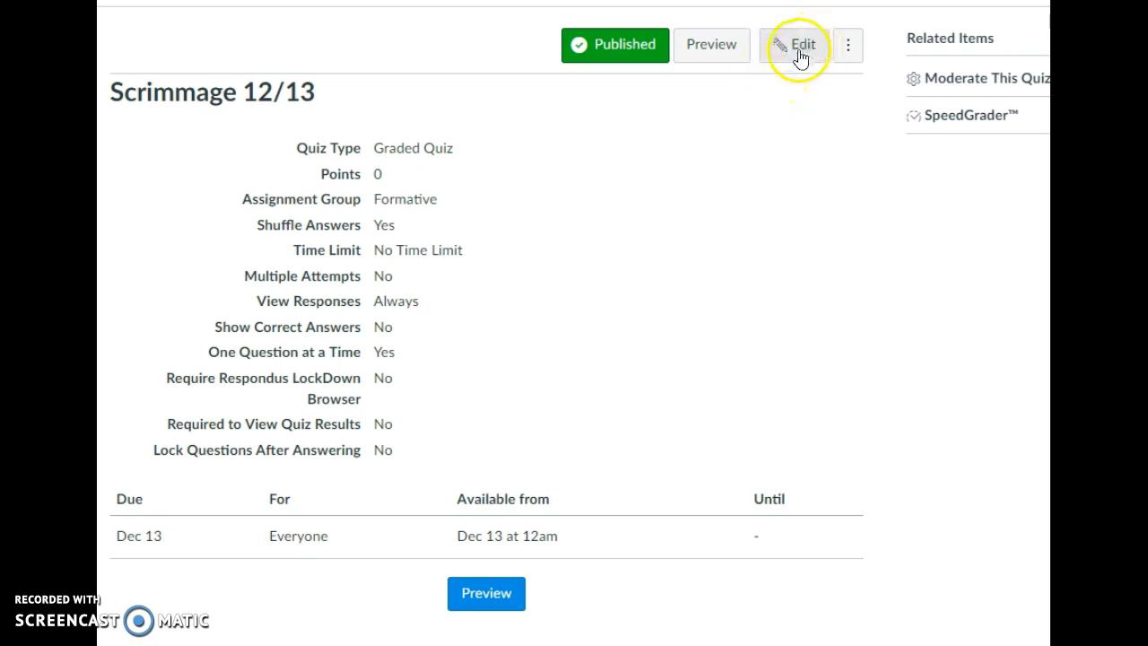
left_click(790, 56)
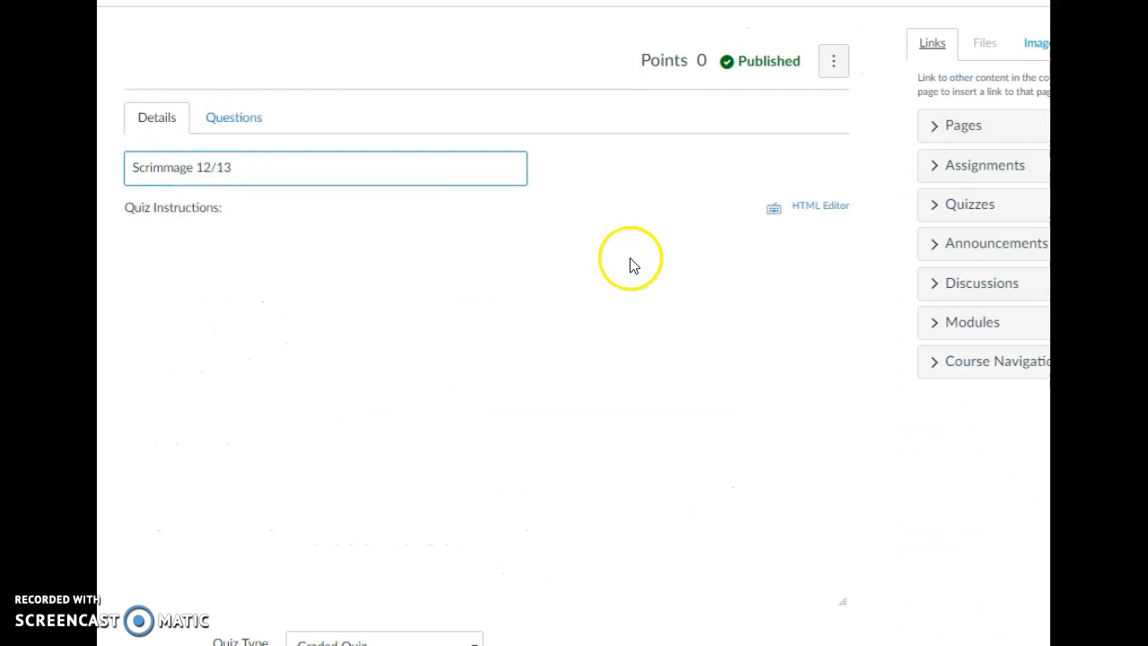
scroll(633, 279, "down", 2)
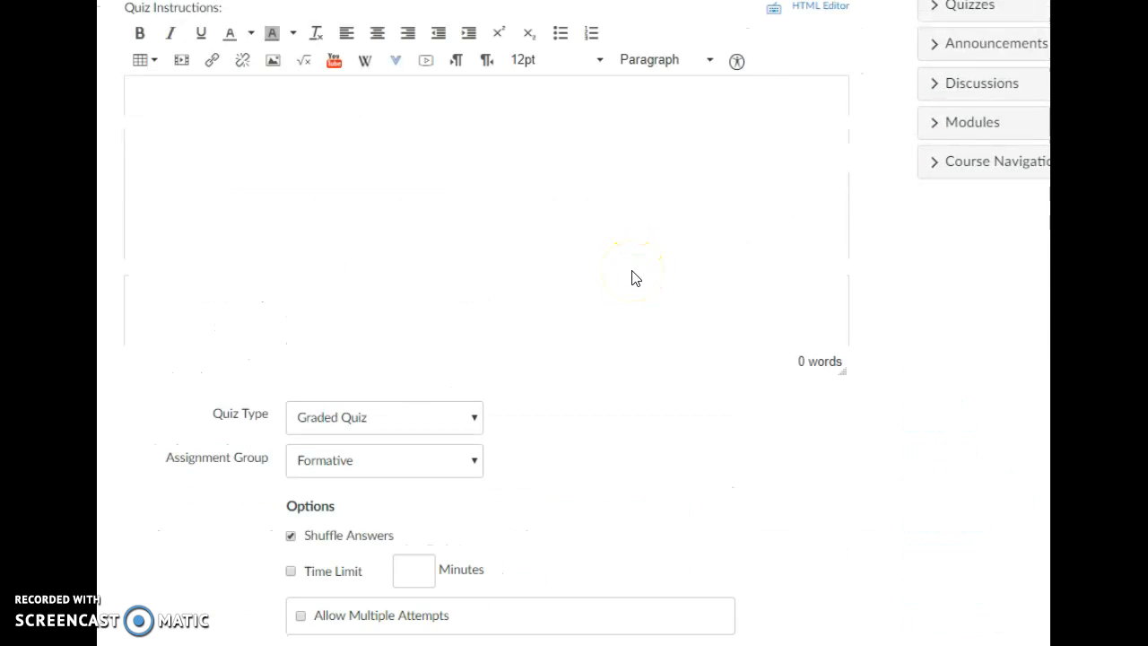
scroll(239, 159, "up", 2)
left_click(232, 115)
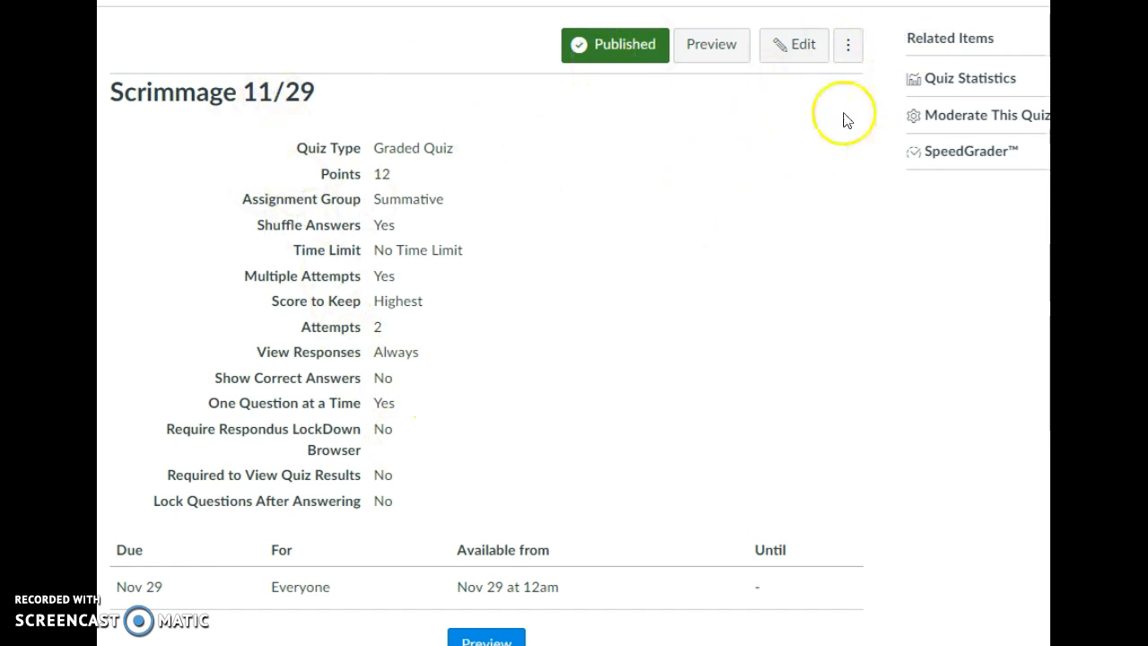
- Open the Quiz Statistics for Scrimmage 11/29 and review its question breakdown
left_click(974, 81)
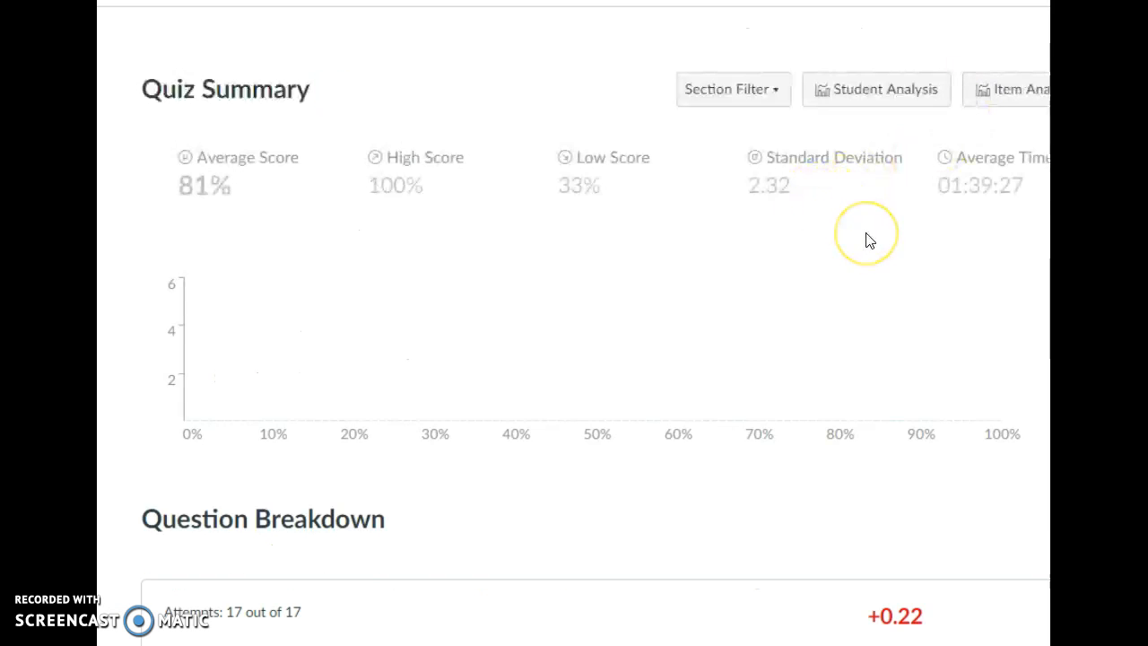
scroll(868, 240, "down", 2)
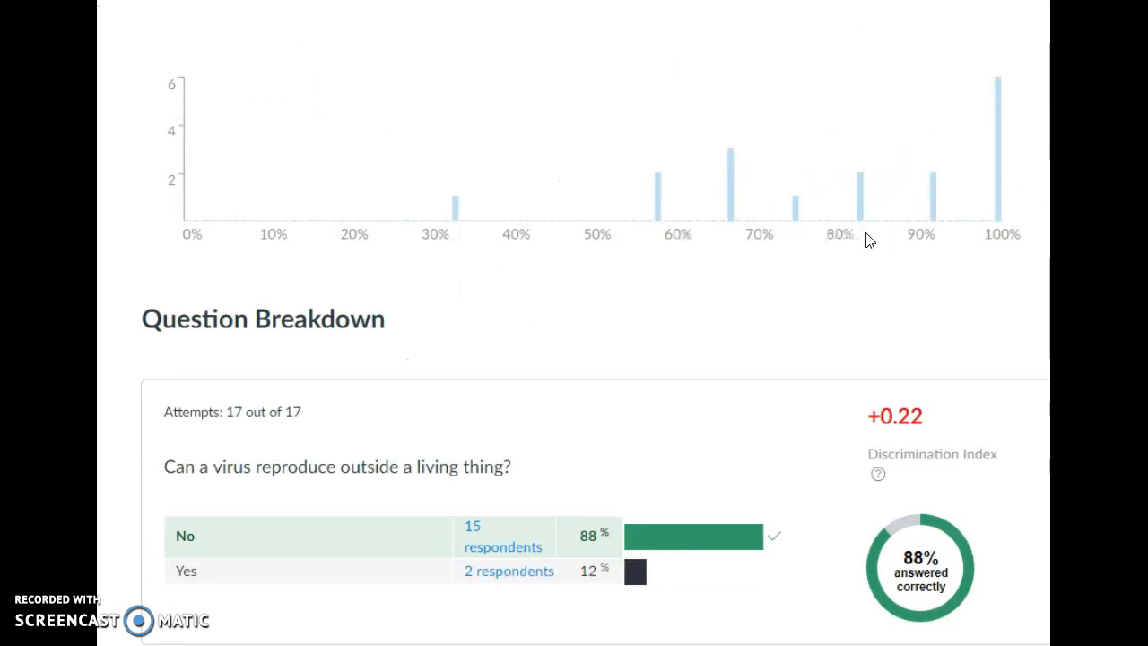
scroll(868, 240, "down", 6)
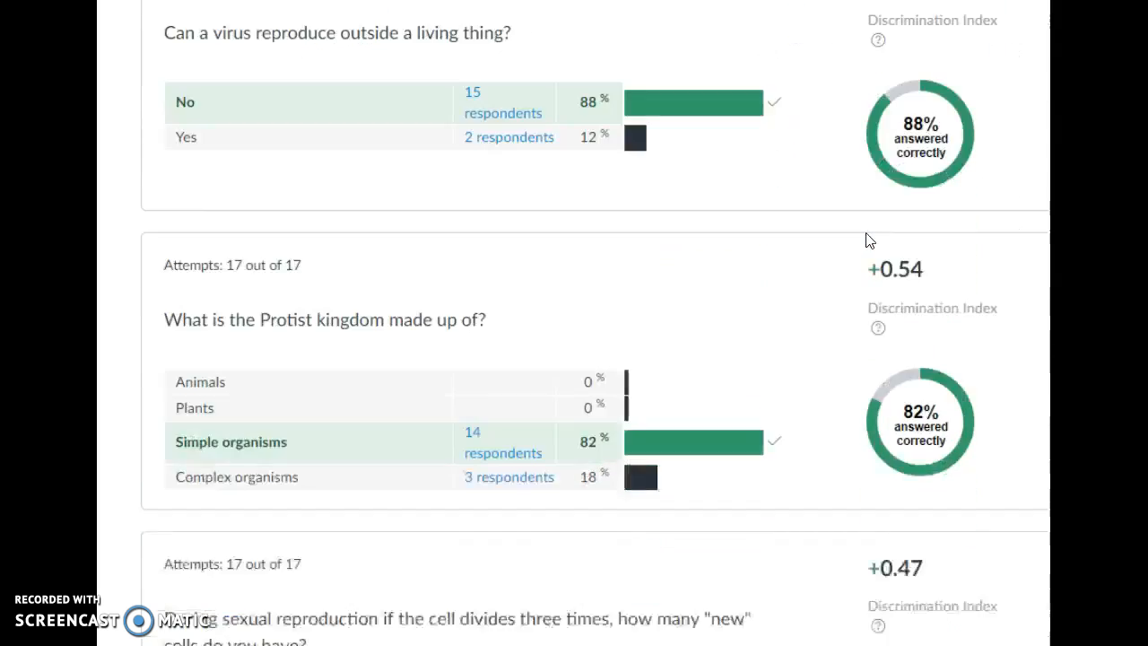
scroll(865, 233, "down", 1)
scroll(865, 233, "up", 2)
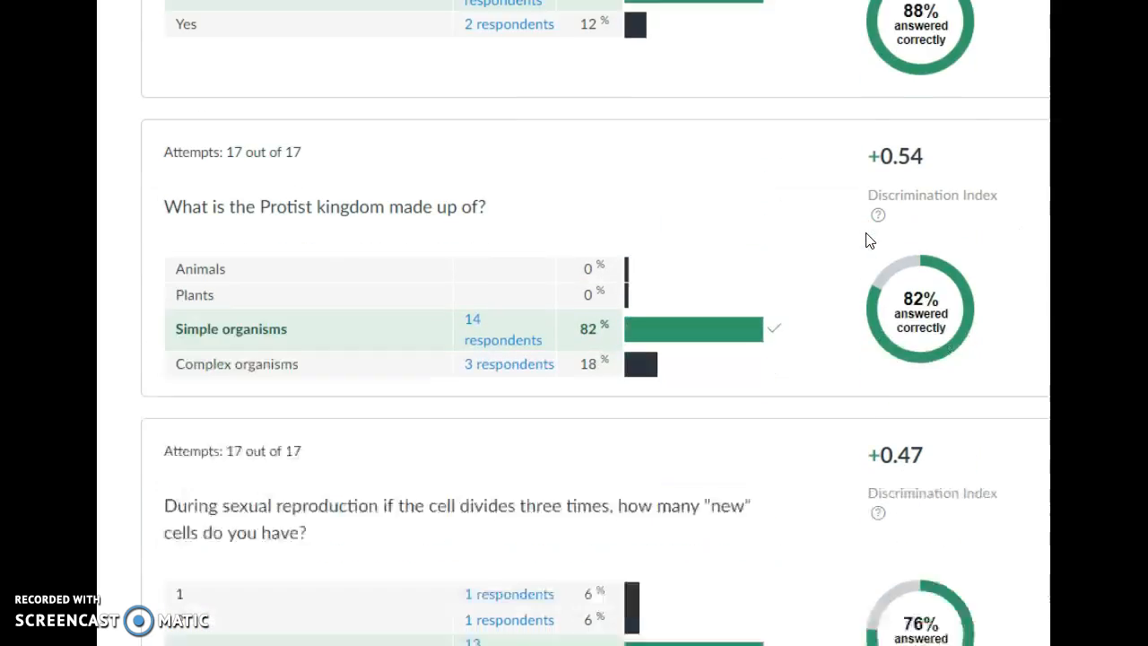
scroll(866, 233, "down", 4)
scroll(866, 239, "down", 2)
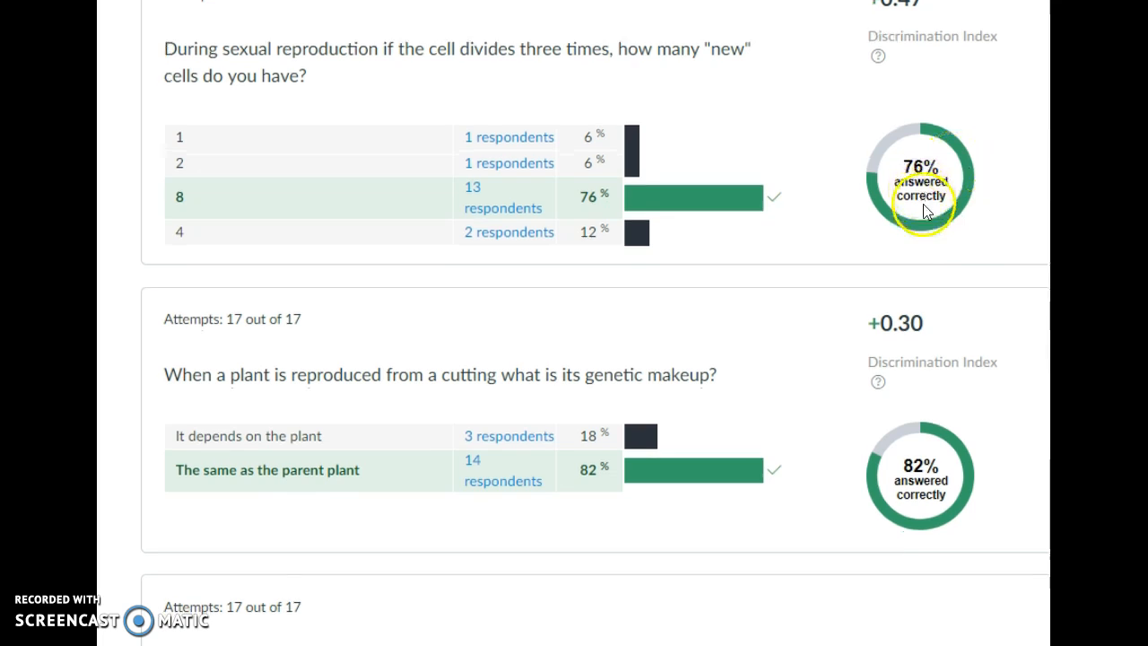
scroll(924, 208, "down", 4)
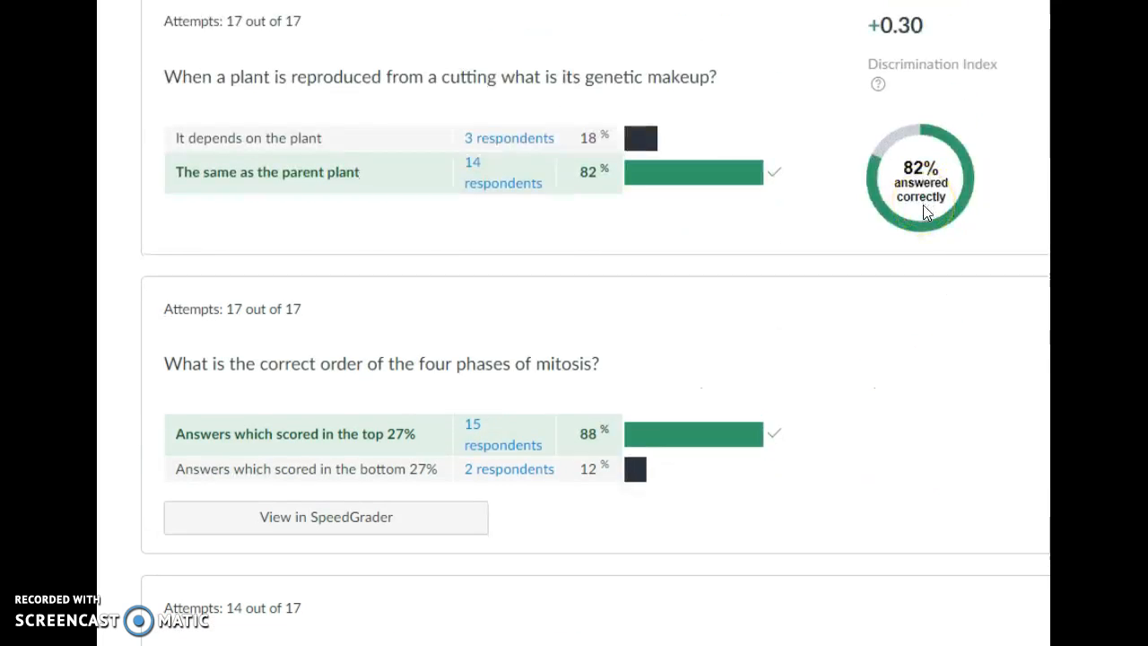
scroll(926, 212, "down", 2)
scroll(926, 213, "up", 4)
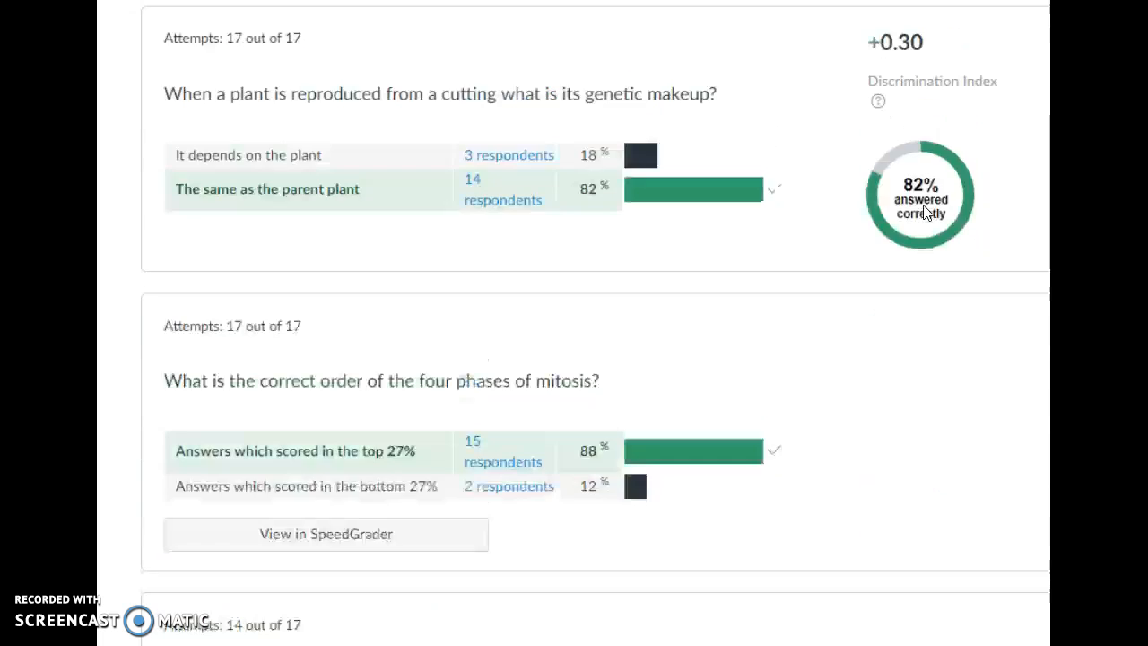
scroll(792, 456, "up", 1)
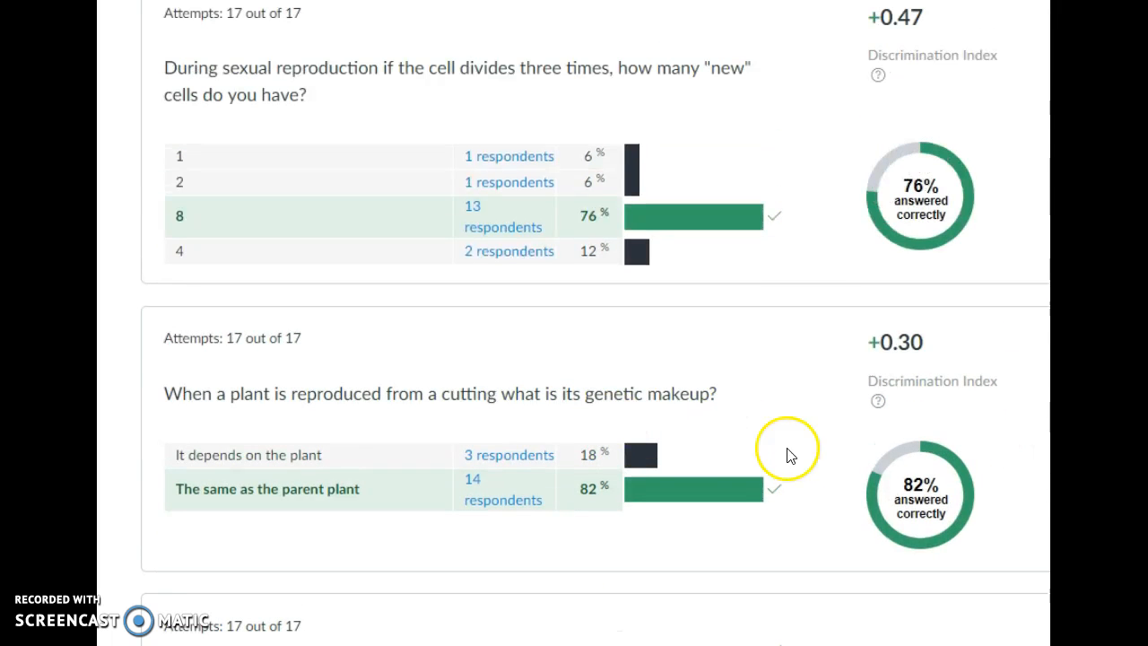
scroll(804, 453, "up", 1)
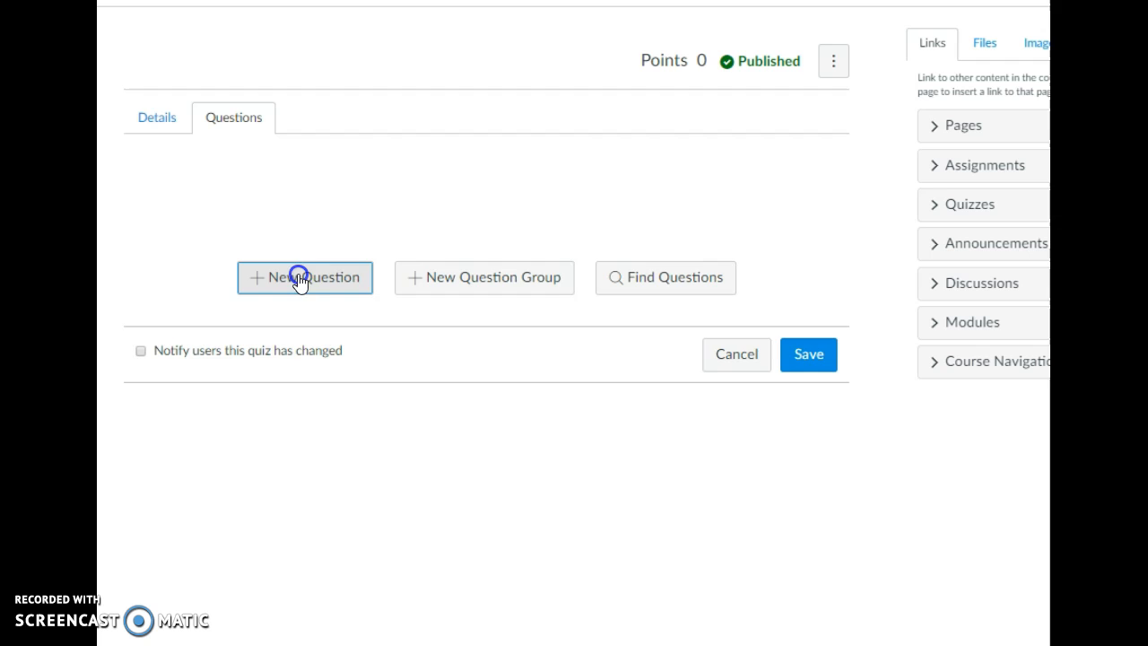
- Copy the question "When a plant is reproduced from a cutting what is its genetic makeup?" into the new question's text
left_click(297, 277)
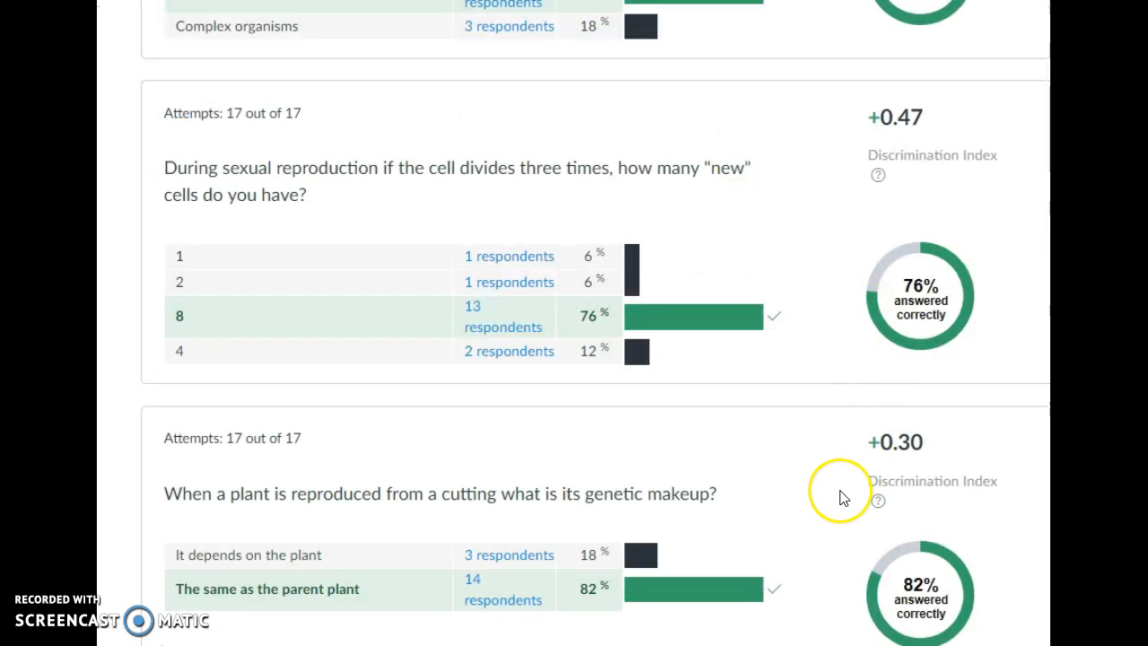
left_click_drag(164, 493, 726, 493)
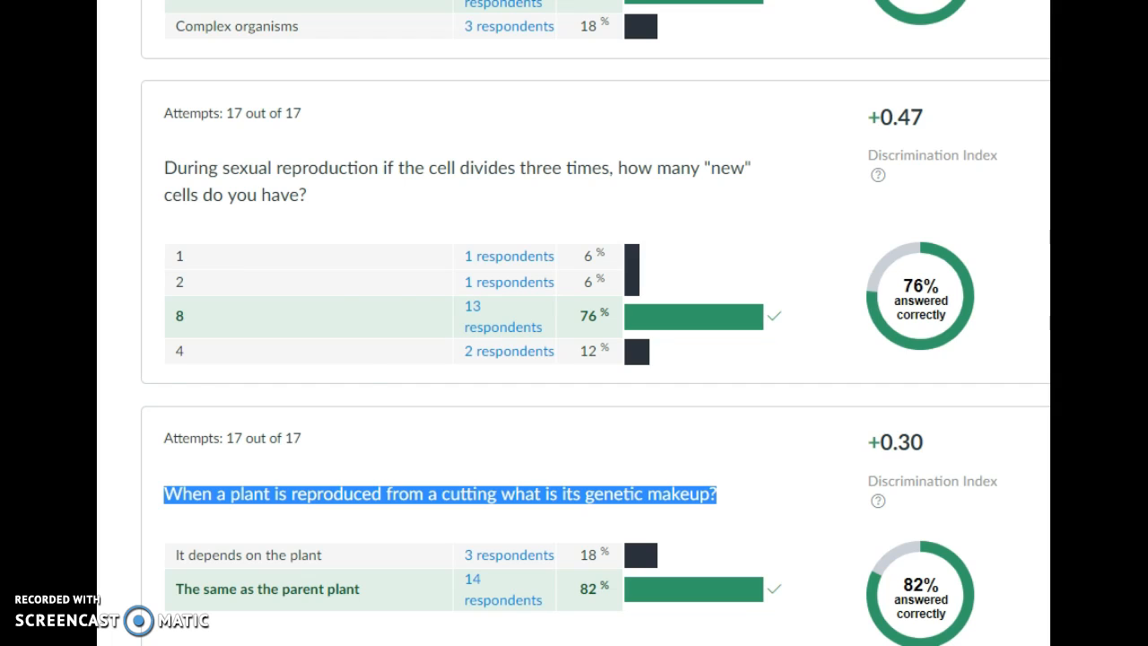
key("ctrl+c")
key("alt+Tab")
left_click(277, 377)
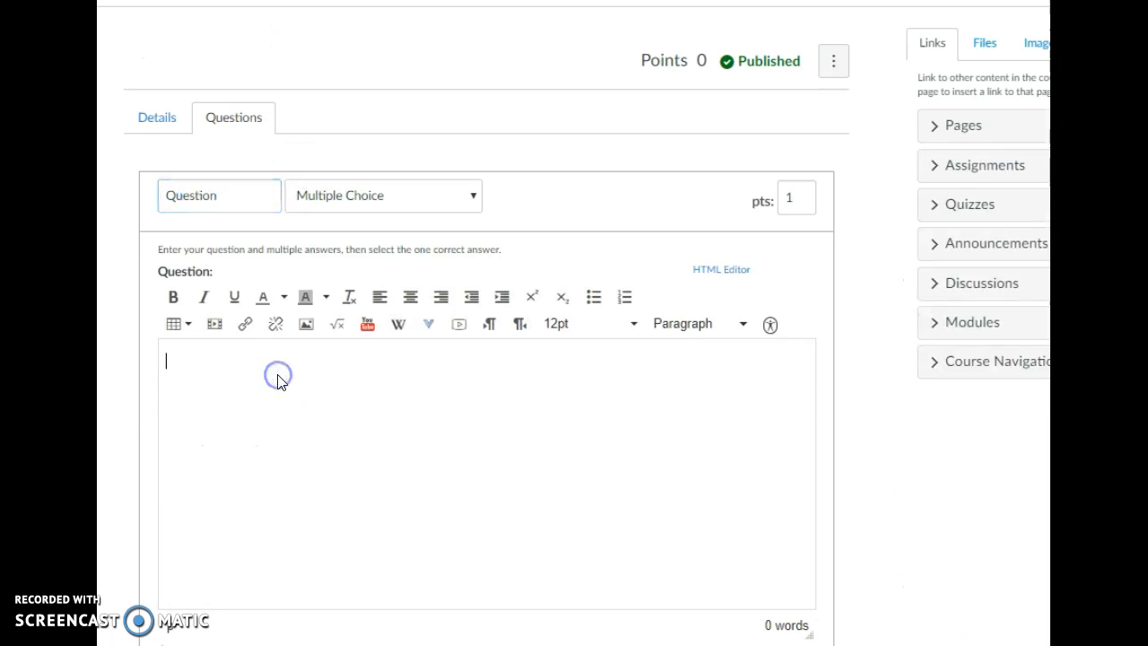
key("ctrl+v")
- Copy "The same as the parent plant" from the statistics into the question's correct answer
key("alt+Tab")
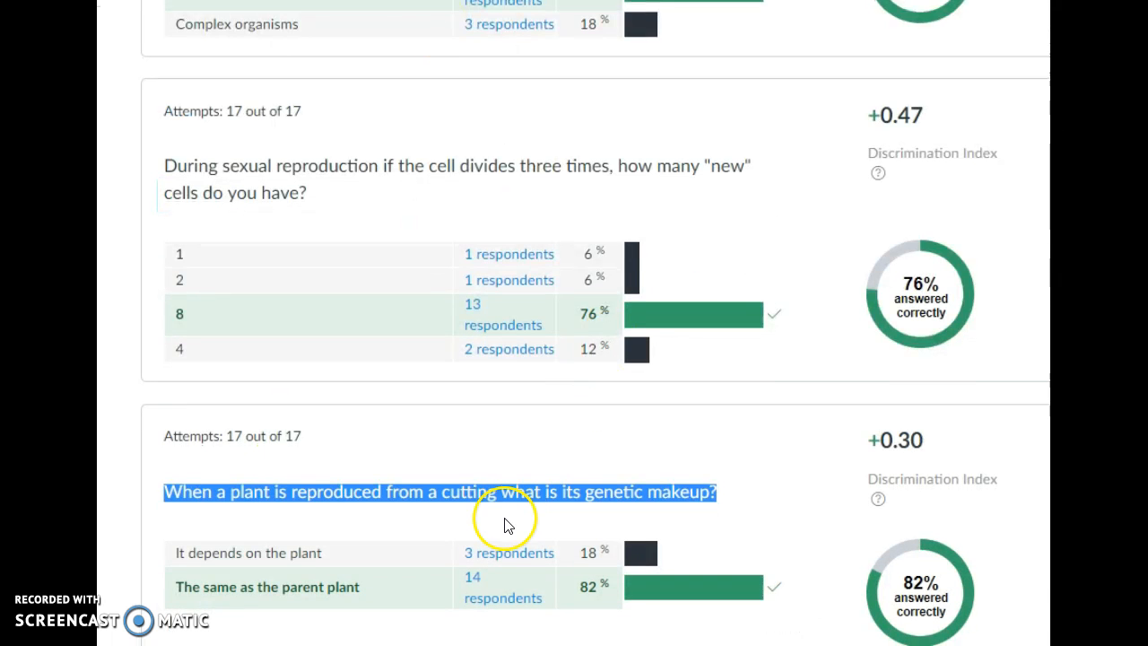
left_click_drag(363, 490, 236, 488)
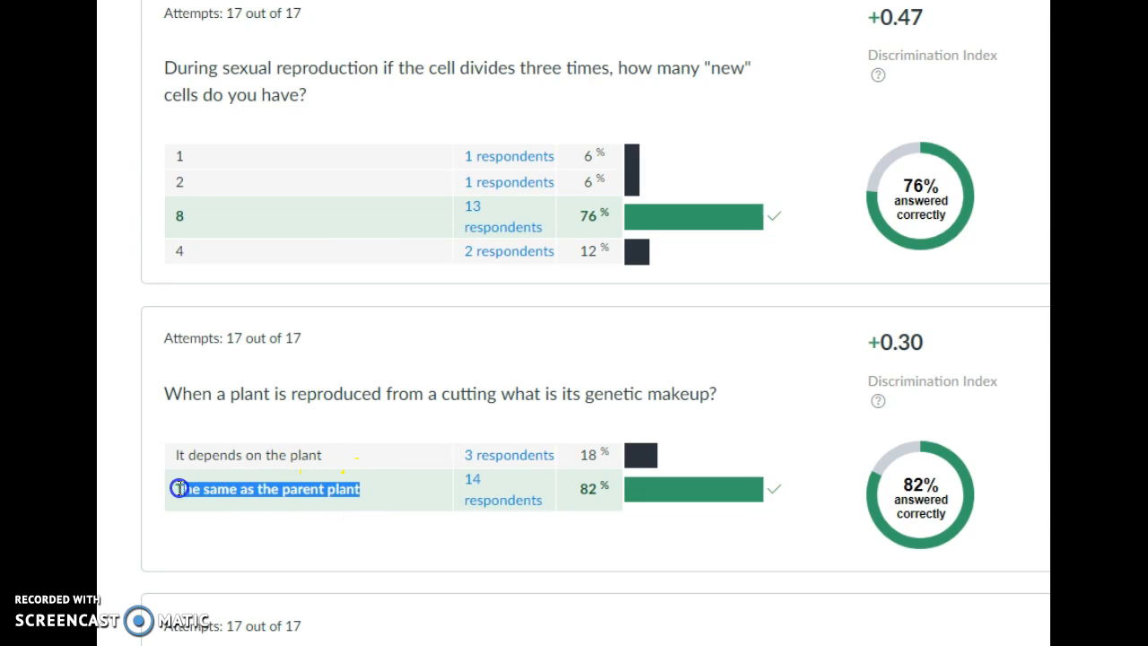
key("ctrl+c")
key("alt+Tab")
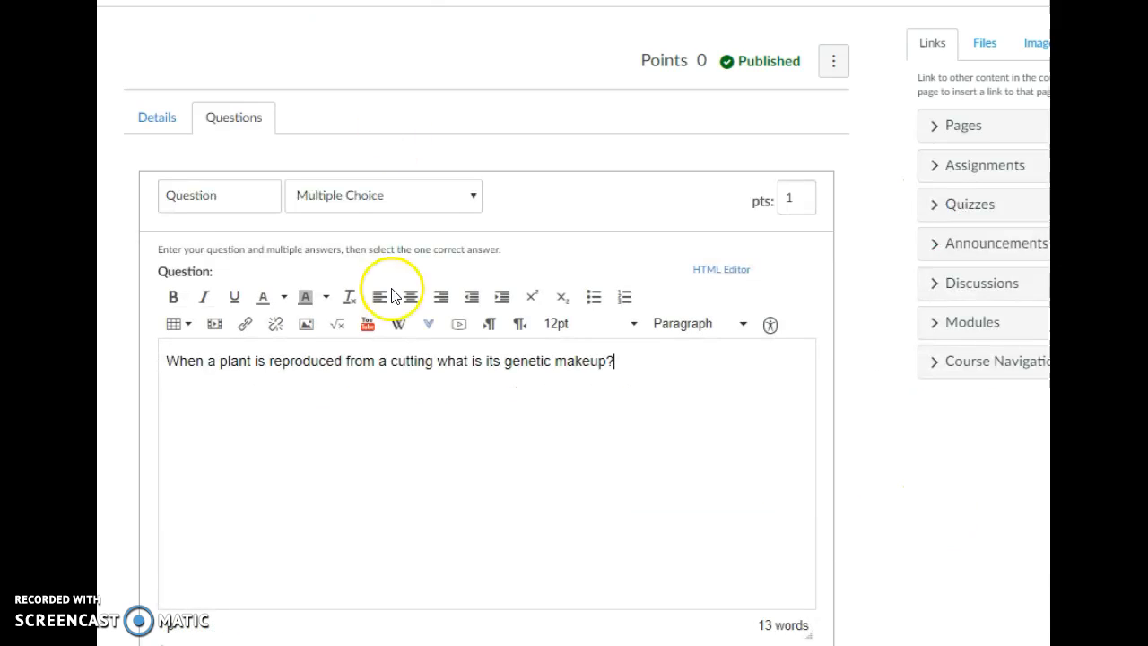
scroll(475, 579, "down", 1)
scroll(476, 578, "down", 3)
left_click(317, 381)
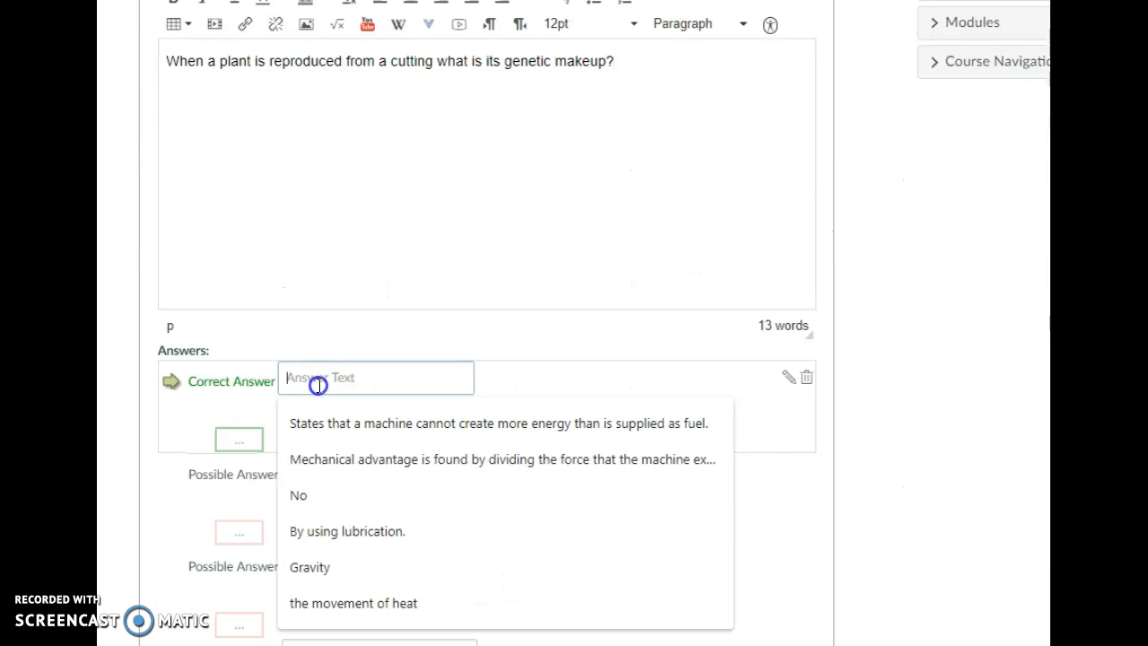
key("ctrl+v")
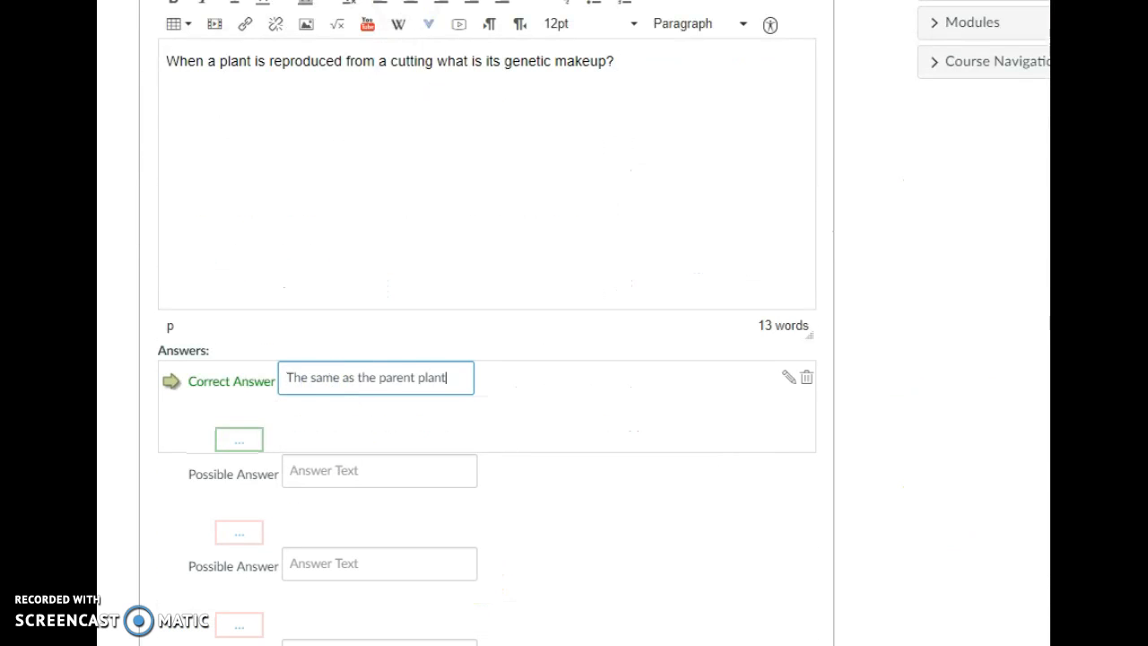
- Copy "It depends on the plant" from the statistics into the first possible answer
key("alt+Tab")
left_click_drag(341, 457, 164, 454)
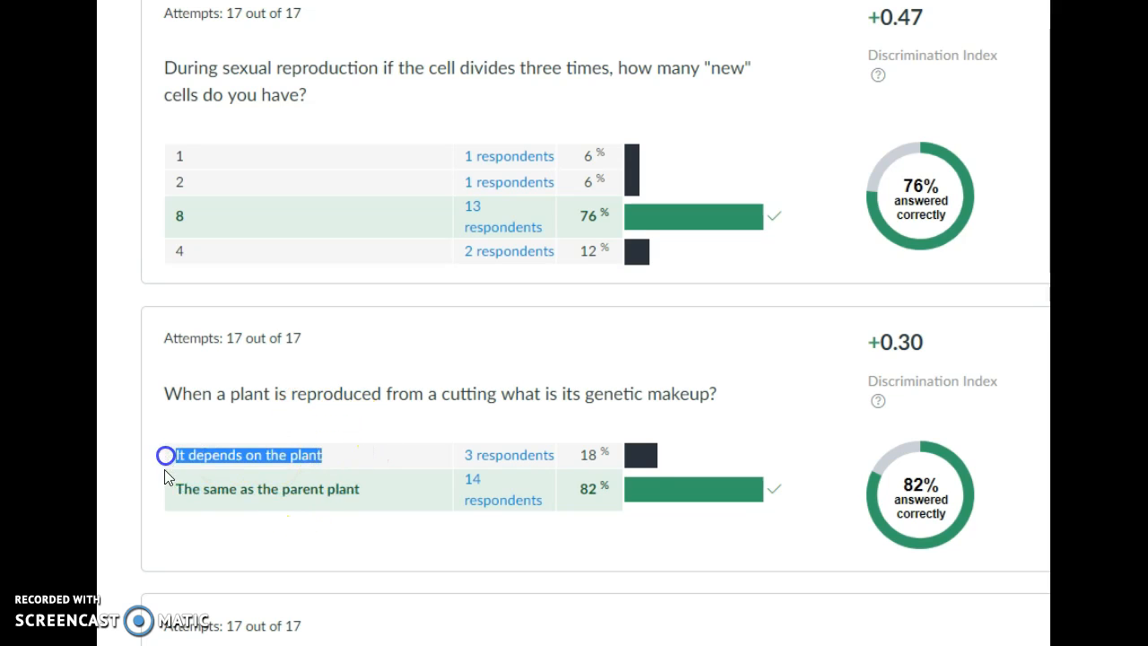
key("ctrl+c")
key("alt+Tab")
left_click(315, 470)
key("ctrl+v")
- Save the multiple-choice question to the quiz
scroll(386, 531, "down", 1)
scroll(387, 531, "down", 2)
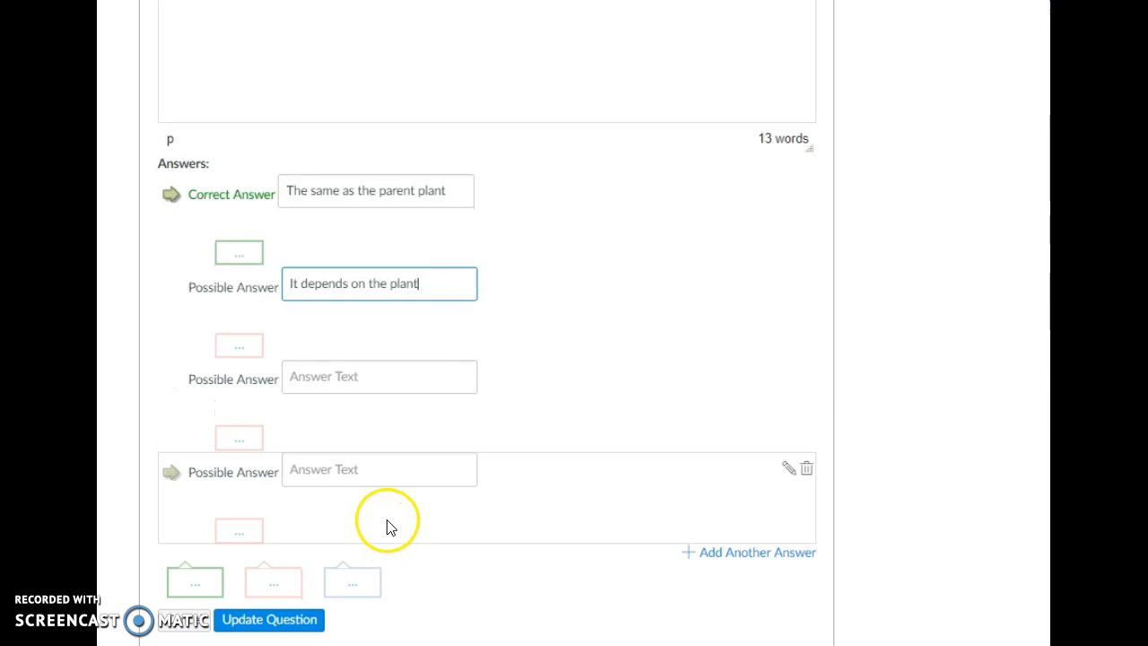
scroll(394, 540, "up", 5)
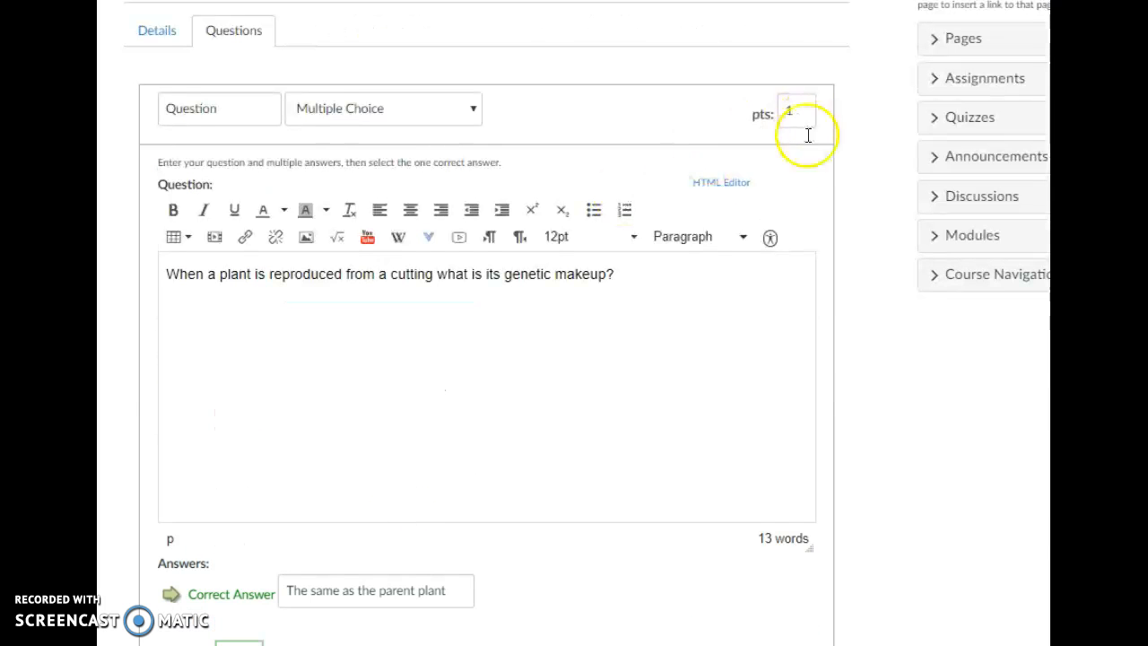
scroll(520, 454, "down", 5)
left_click(265, 620)
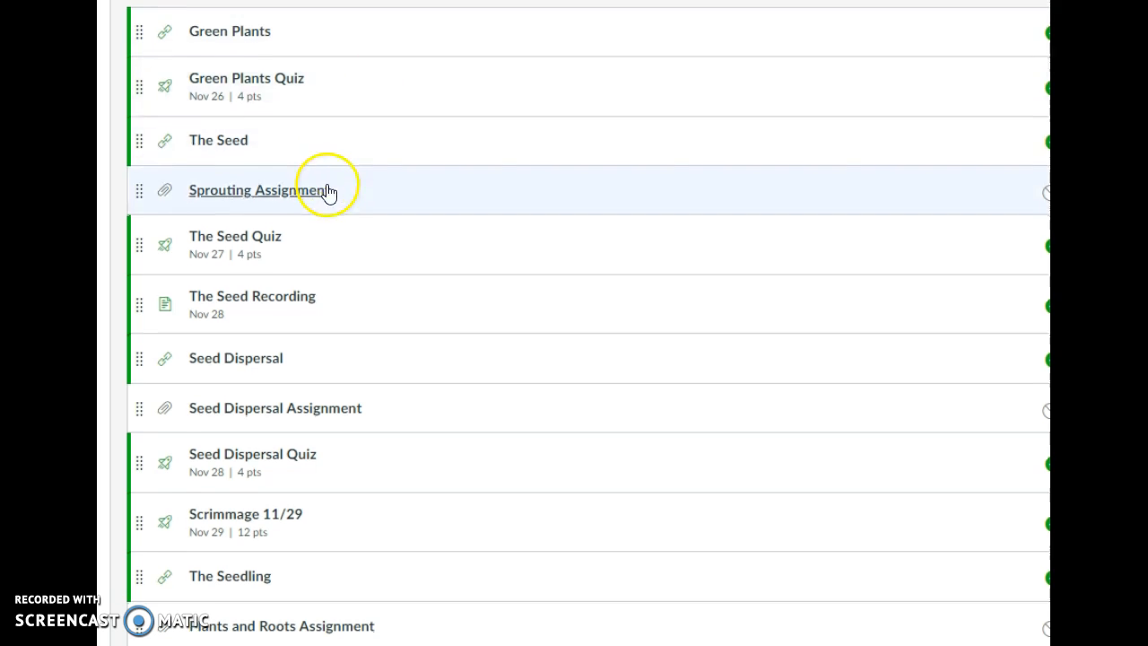
- Open the question finder and browse to the Soil and Nutrients Quiz's question list
scroll(328, 190, "down", 1)
scroll(328, 184, "down", 3)
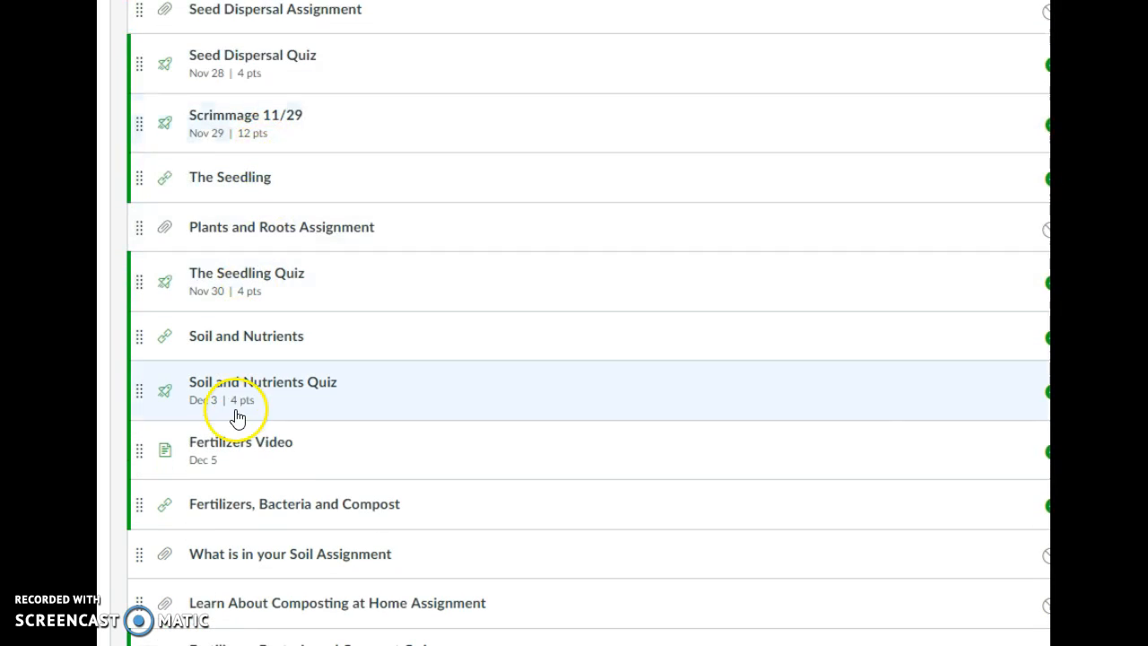
scroll(269, 530, "down", 1)
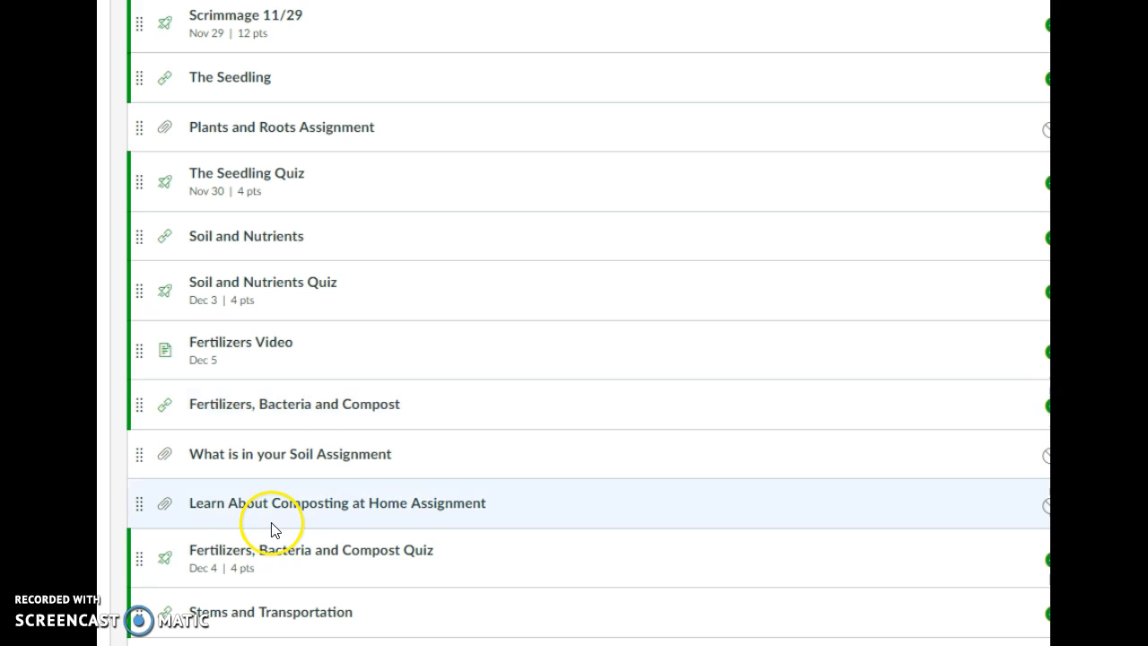
scroll(272, 530, "down", 1)
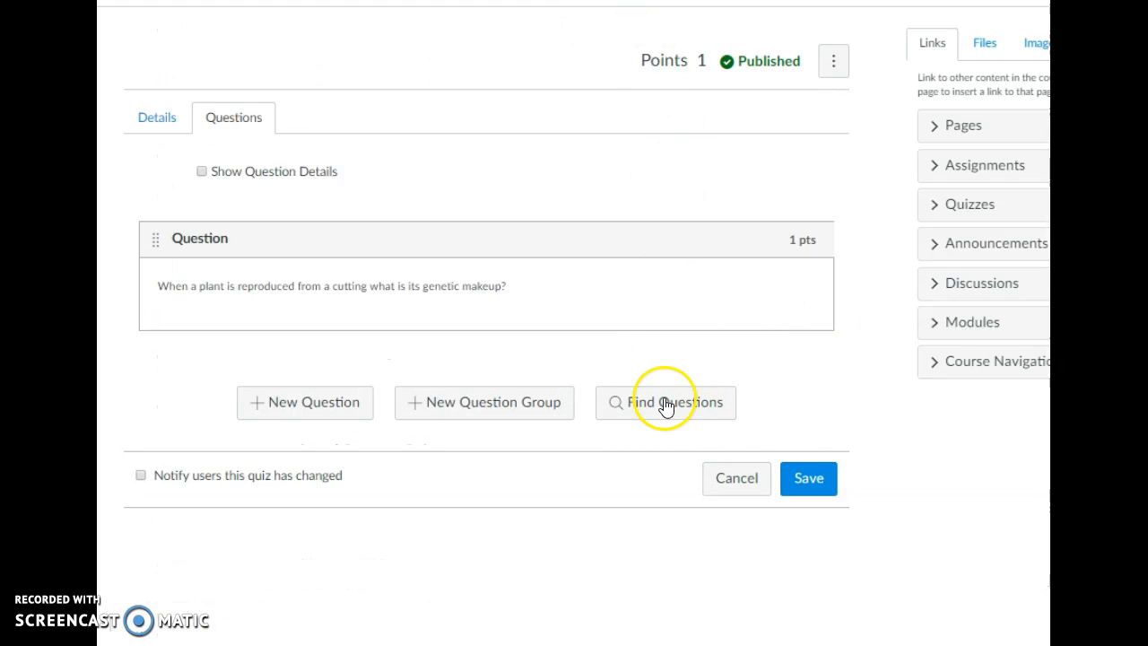
left_click(666, 403)
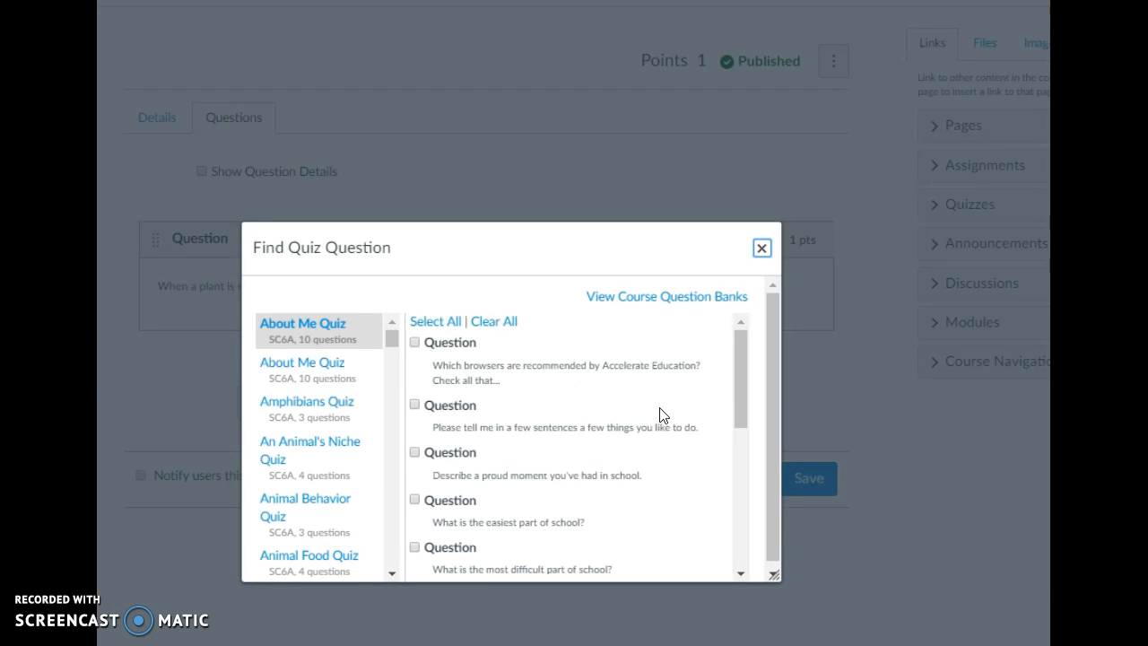
left_click(601, 412)
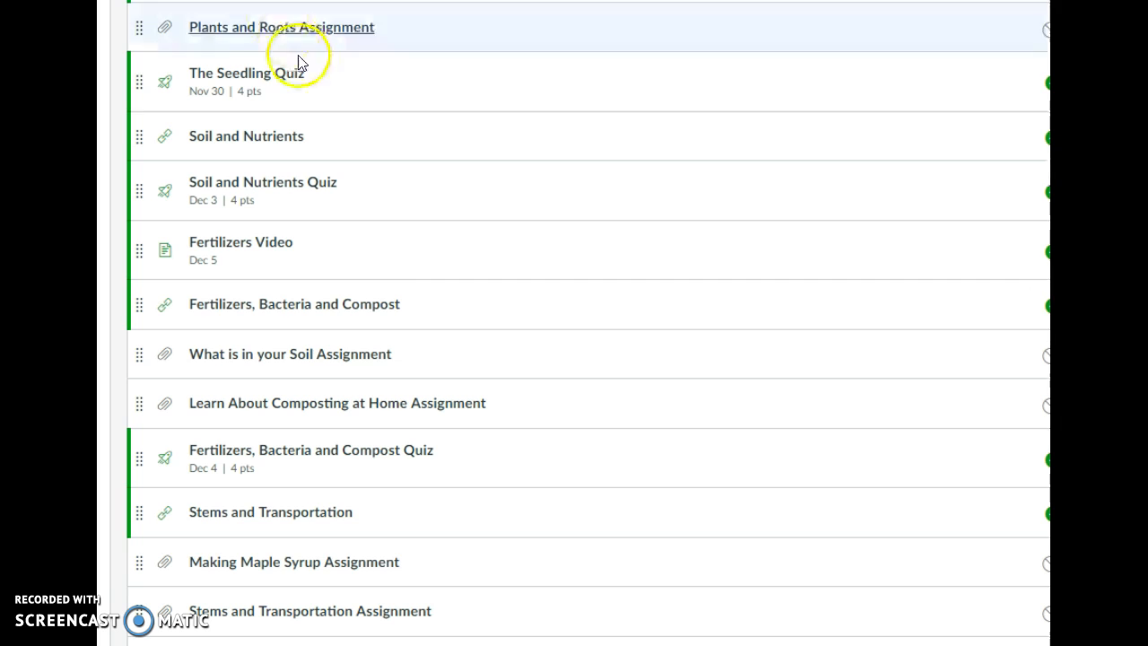
scroll(371, 274, "up", 2)
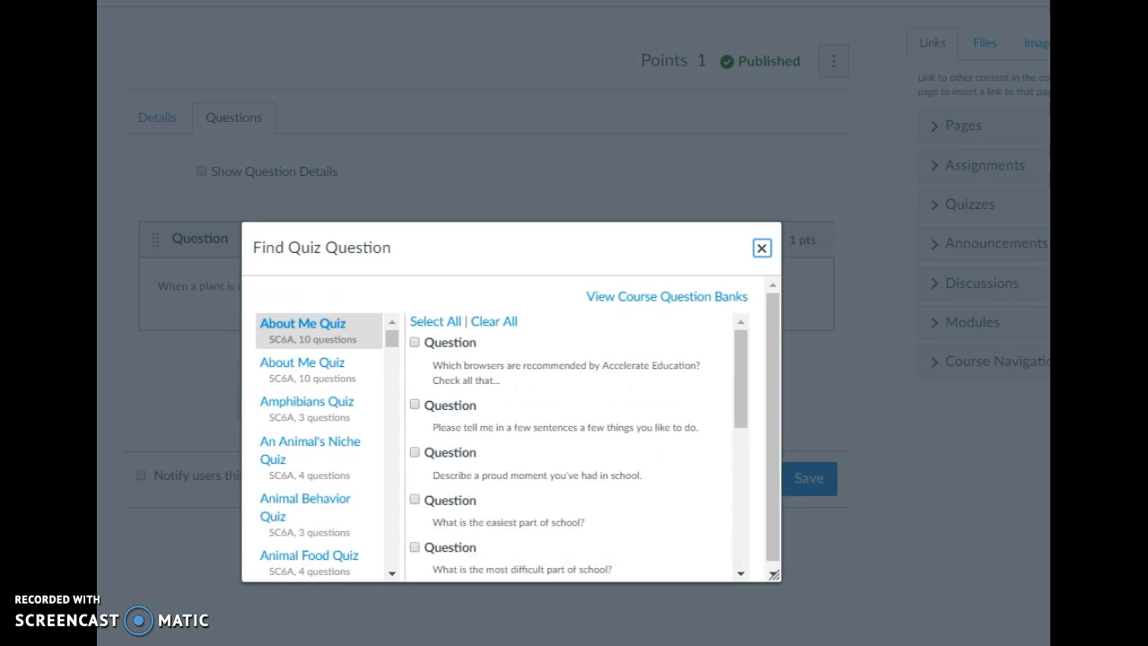
scroll(316, 368, "down", 2)
scroll(315, 373, "down", 10)
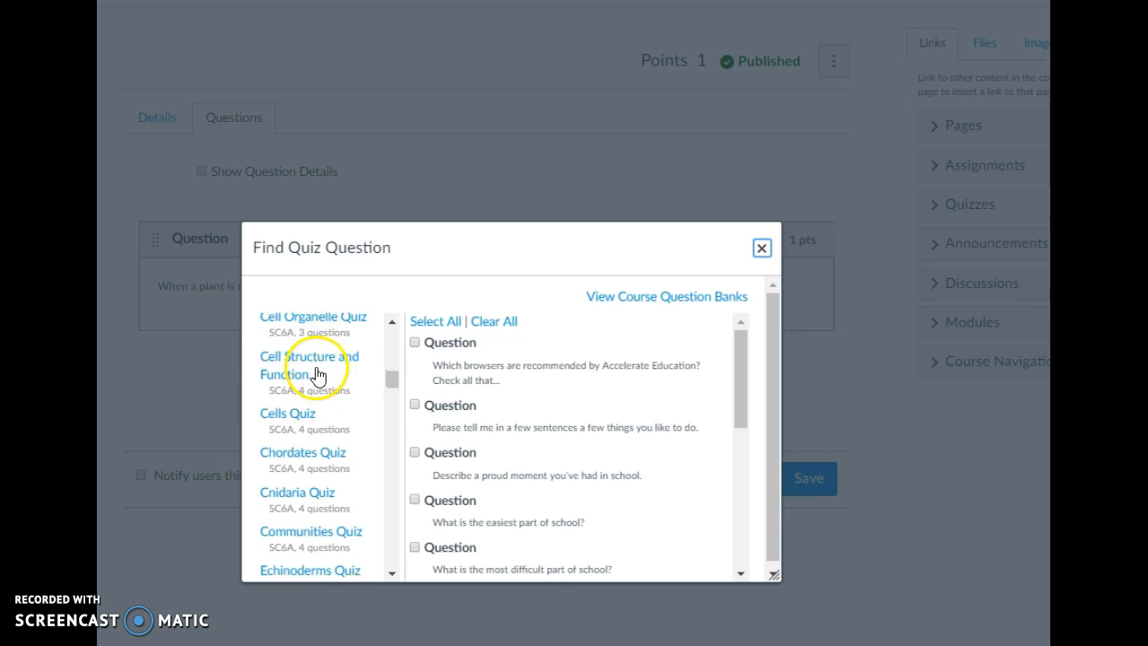
scroll(315, 380, "down", 8)
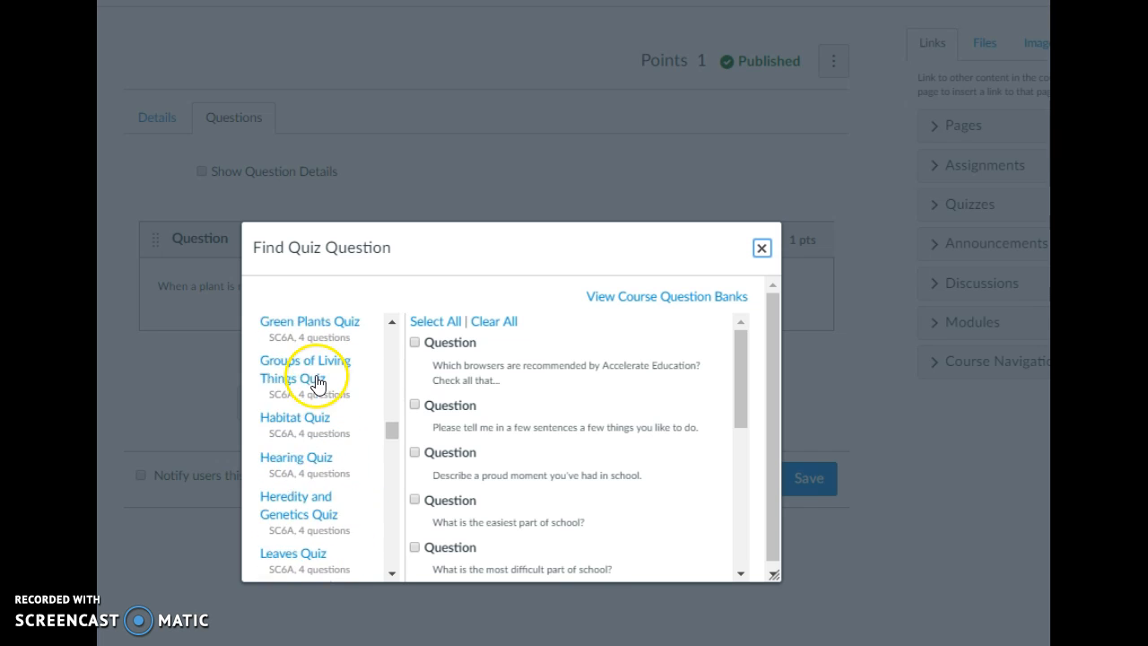
scroll(318, 383, "down", 8)
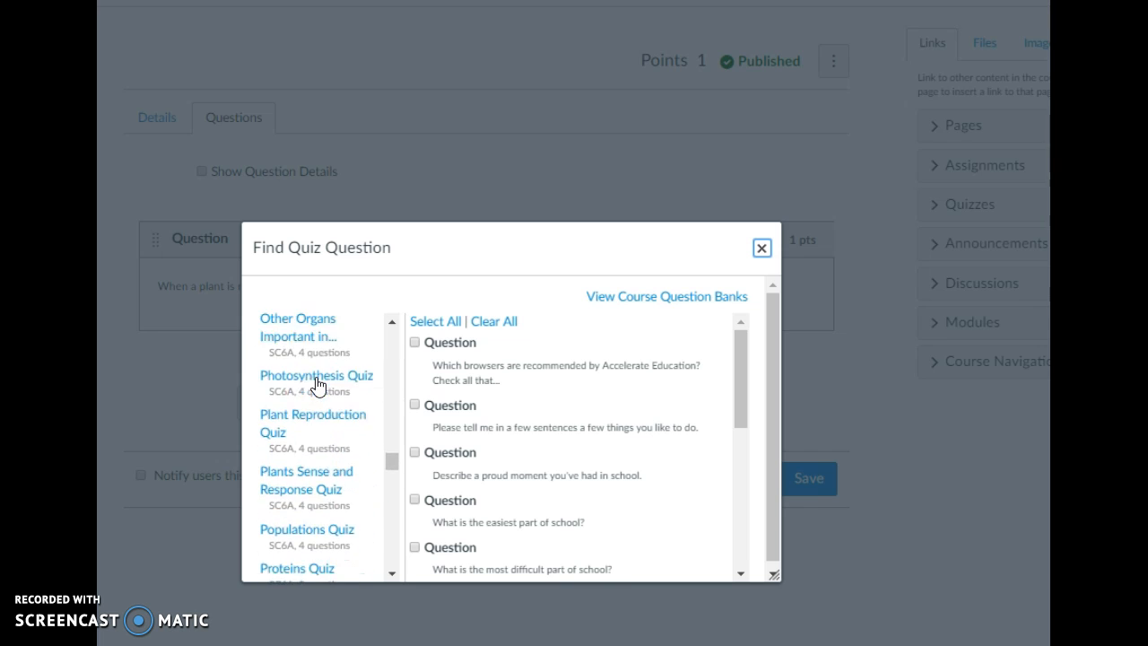
scroll(318, 384, "down", 3)
left_click(331, 475)
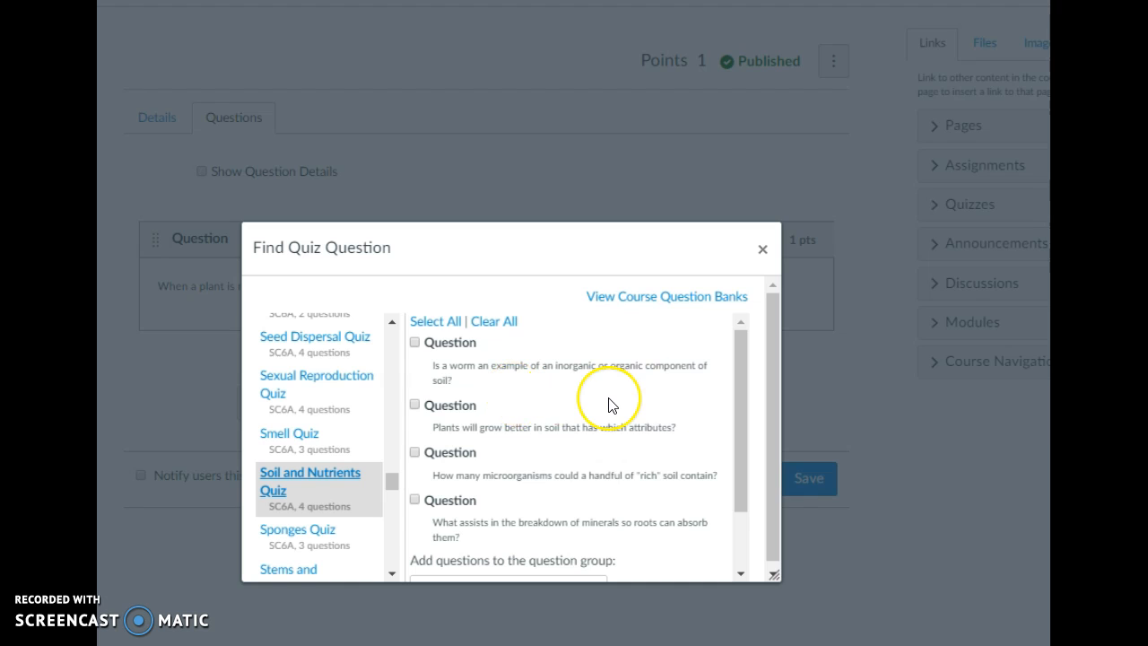
- Select the question "What assists in the breakdown of minerals so roots can absorb them?" and add it to the quiz
scroll(608, 406, "down", 2)
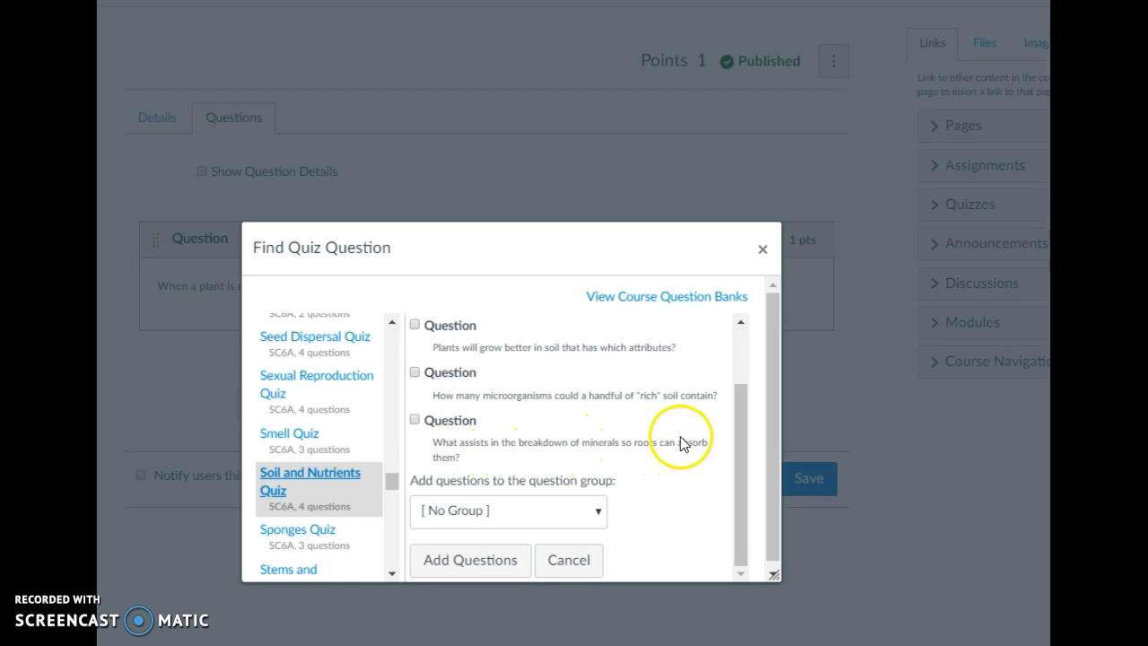
scroll(628, 428, "up", 1)
scroll(630, 426, "up", 2)
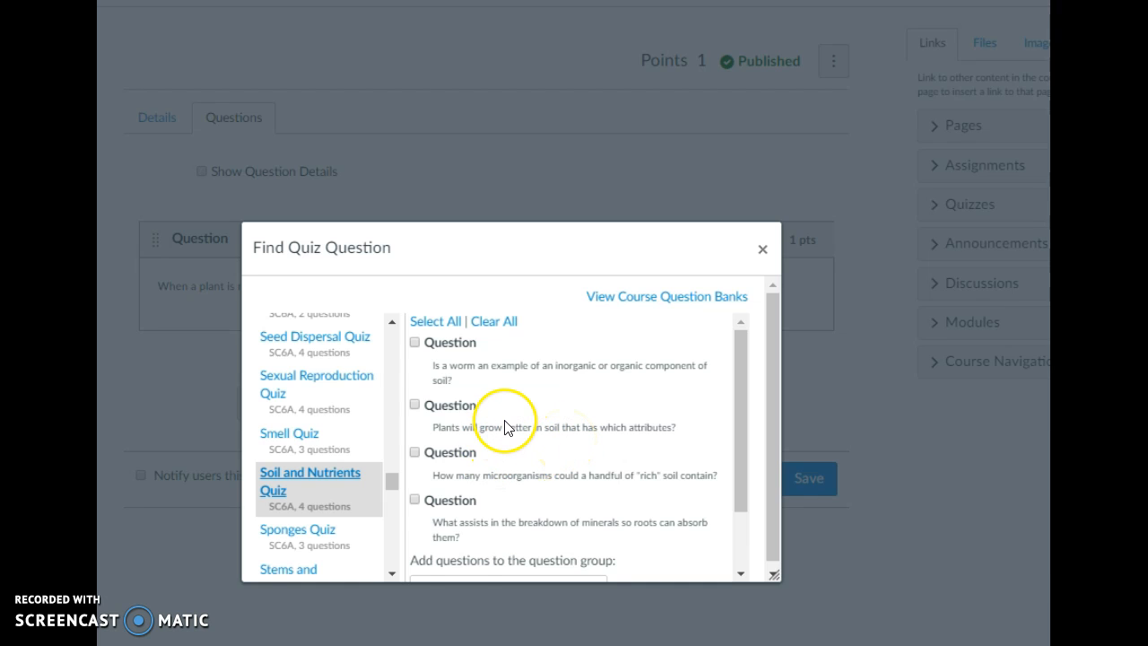
scroll(505, 425, "down", 3)
left_click(414, 421)
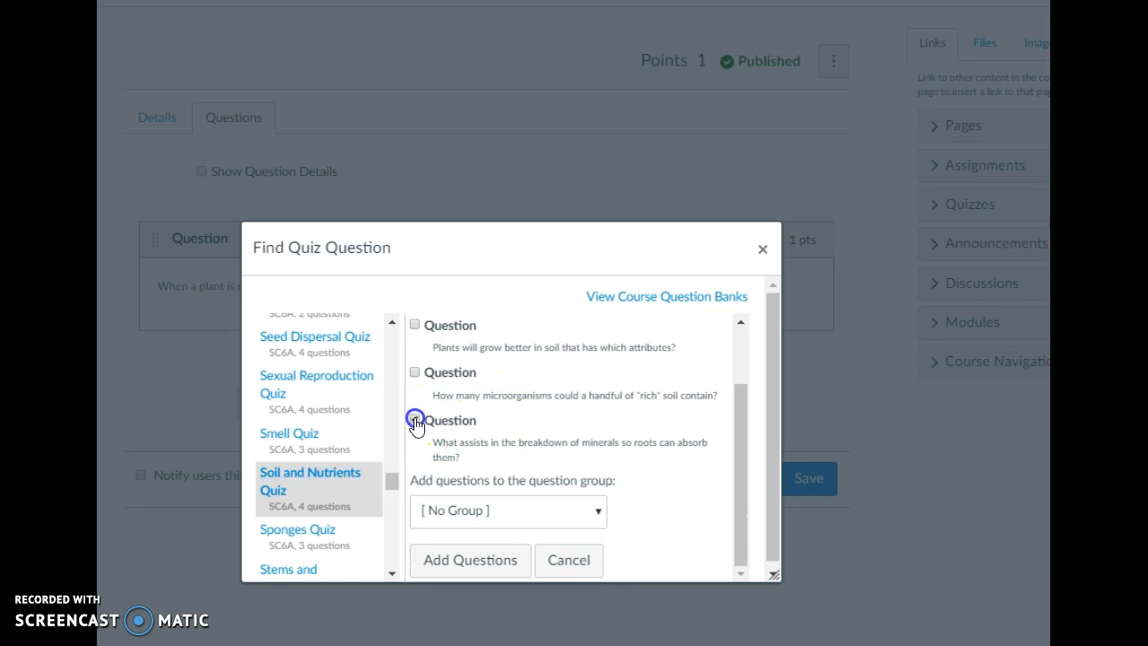
scroll(508, 466, "down", 1)
left_click(484, 554)
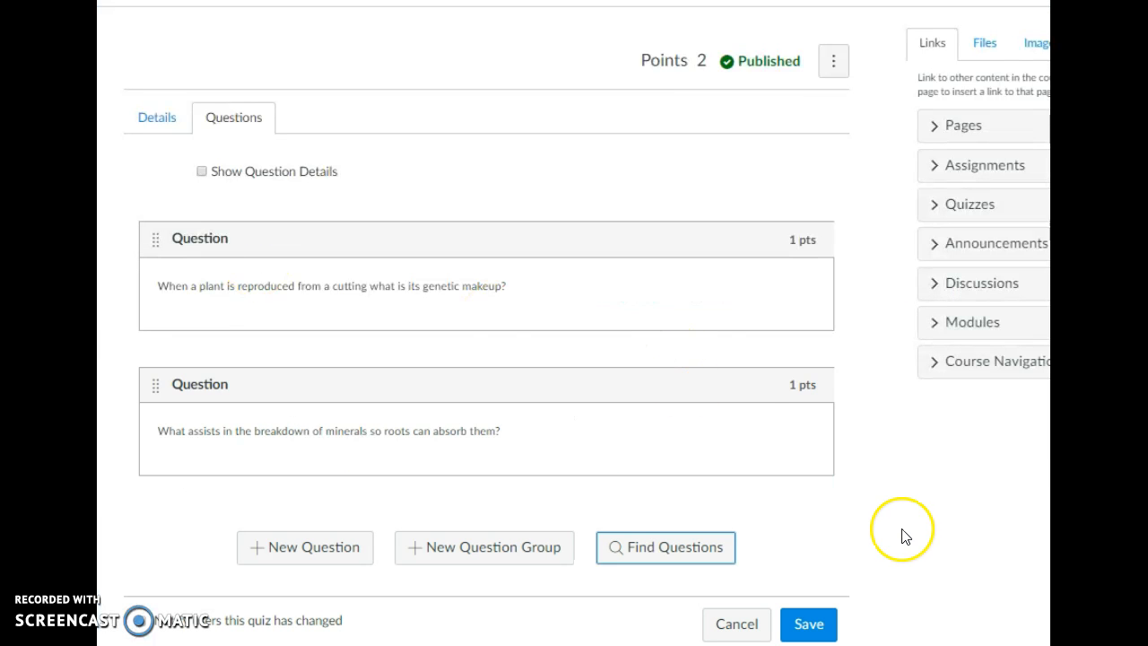
- Add a new question and set its type to Essay Question
left_click(321, 549)
scroll(548, 485, "down", 2)
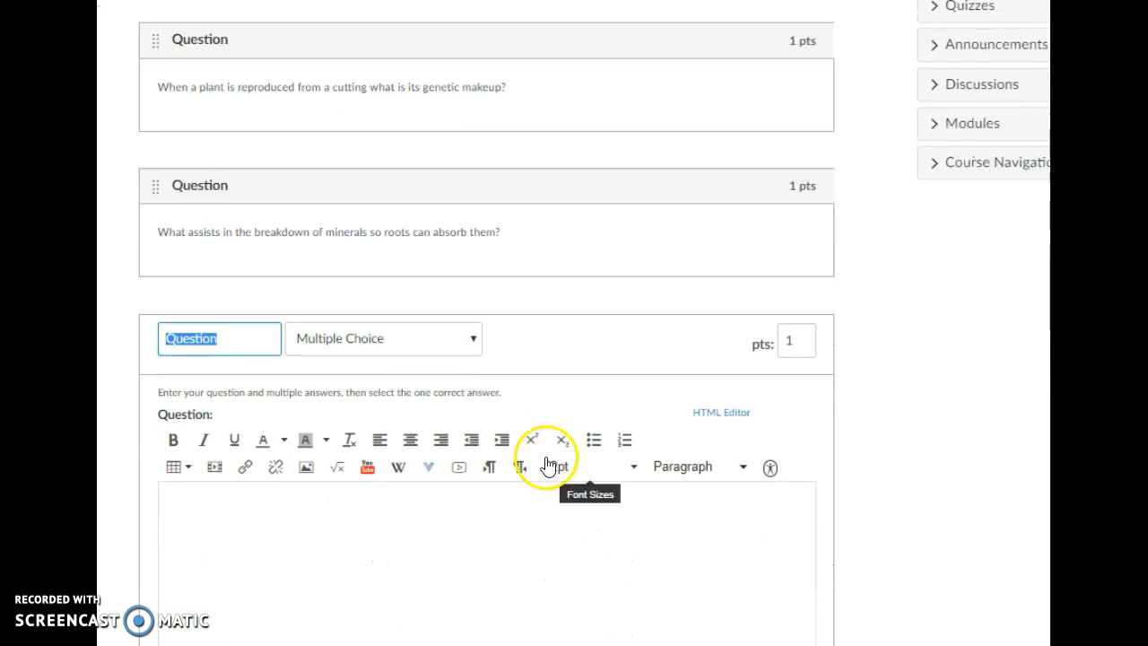
left_click(470, 339)
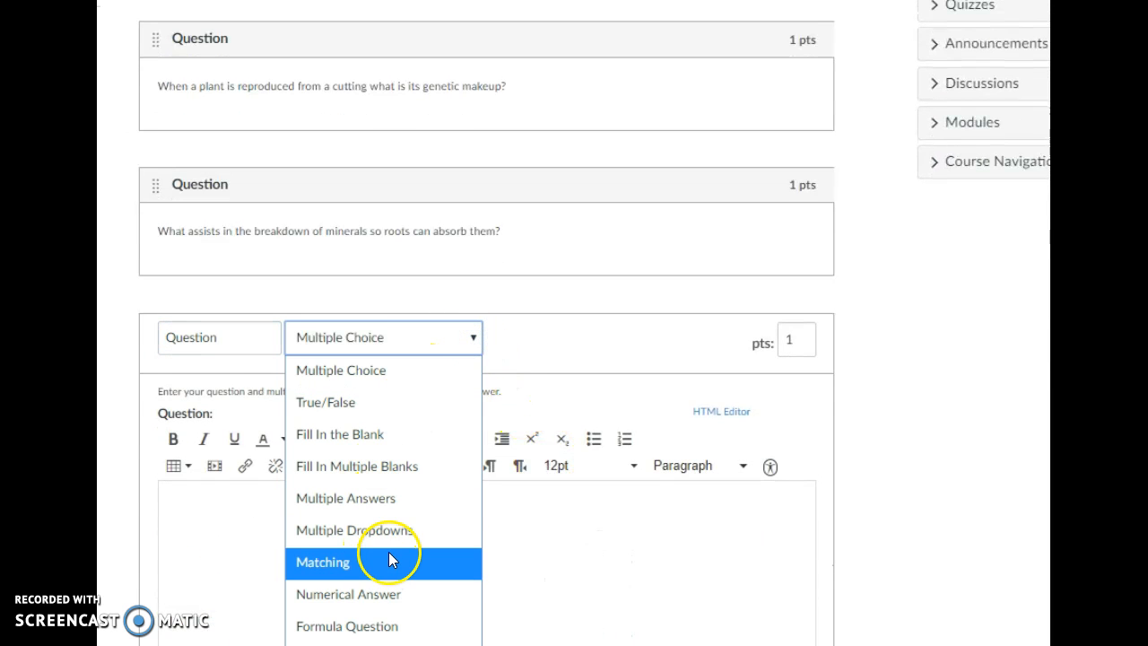
scroll(484, 565, "down", 2)
left_click(467, 142)
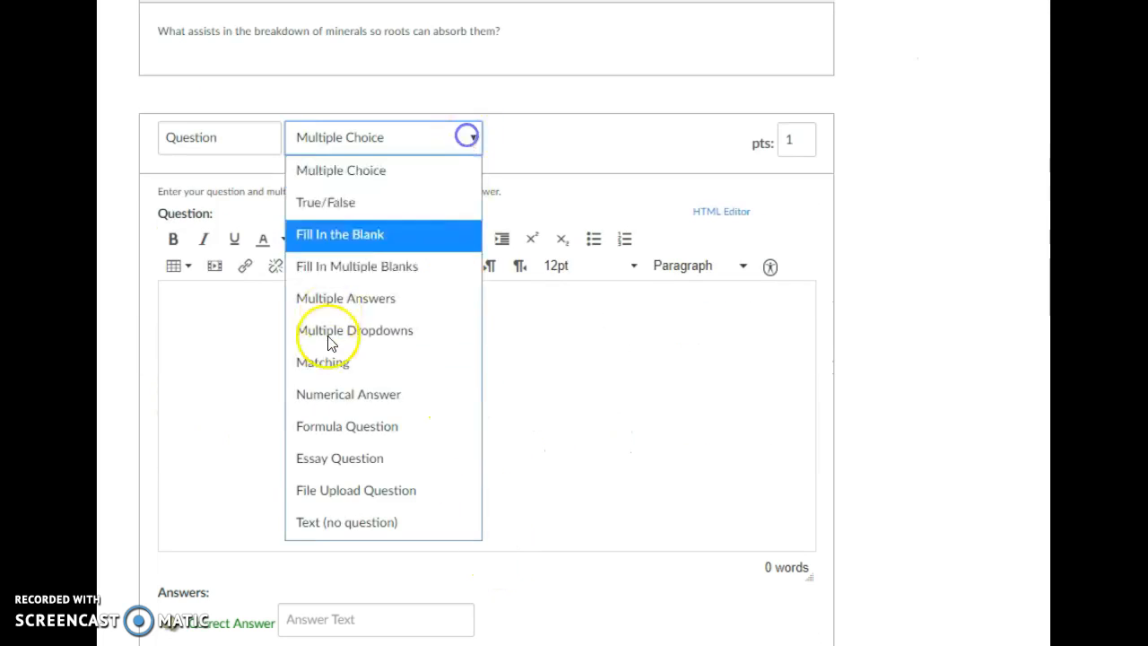
left_click(363, 456)
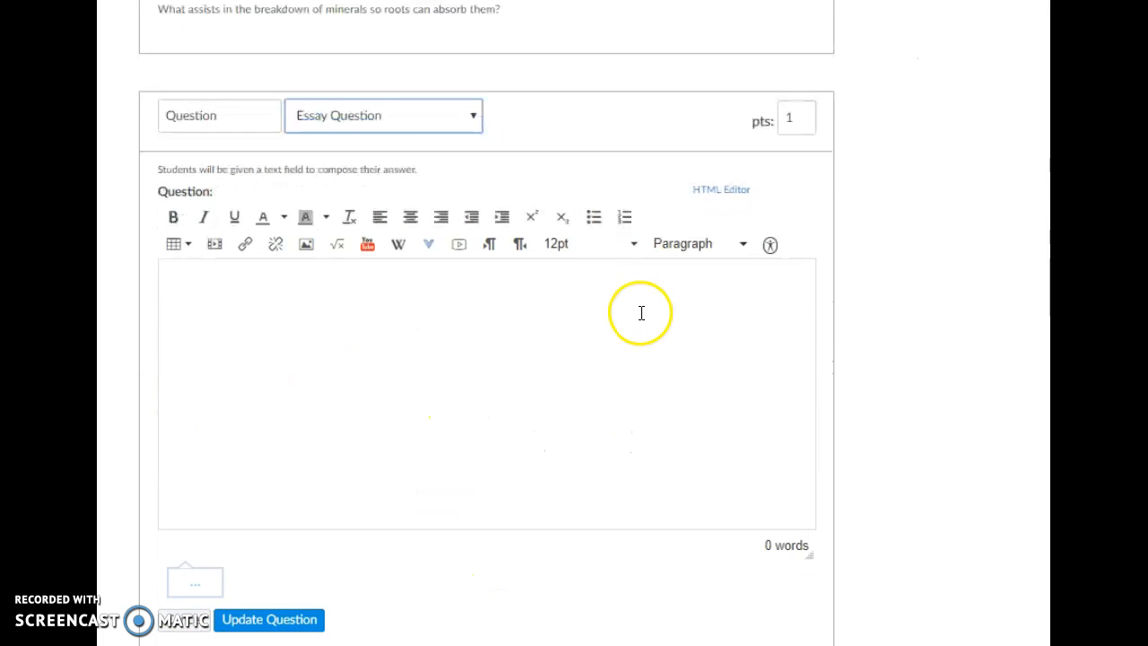
- Set the essay question's points to 4
double_click(791, 118)
type("4")
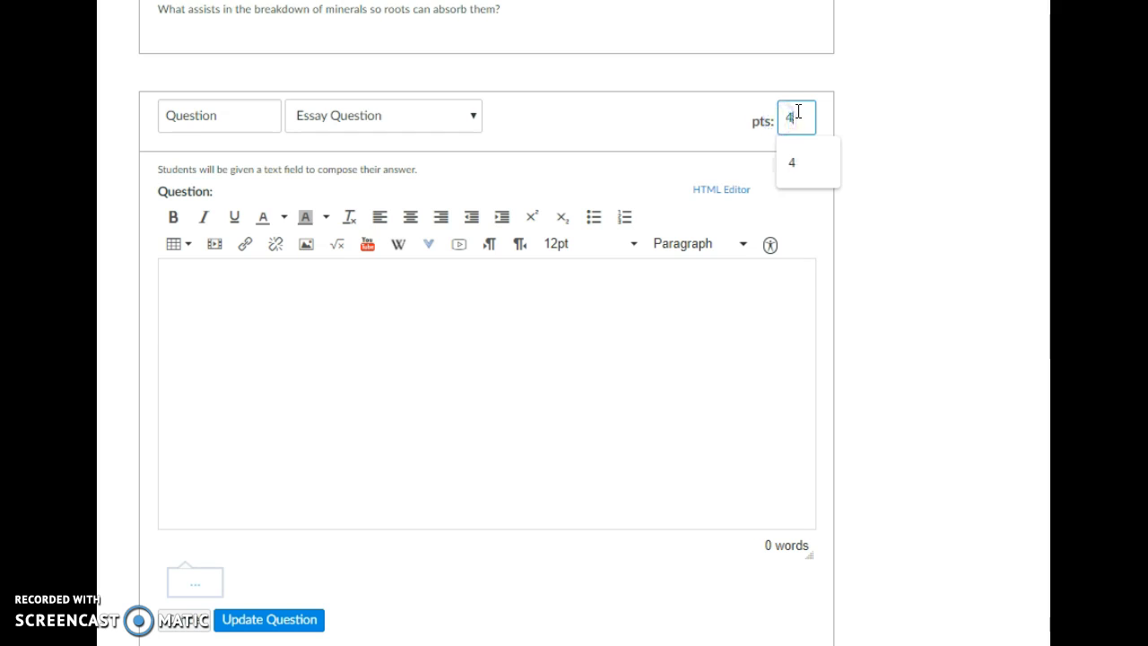
left_click(915, 247)
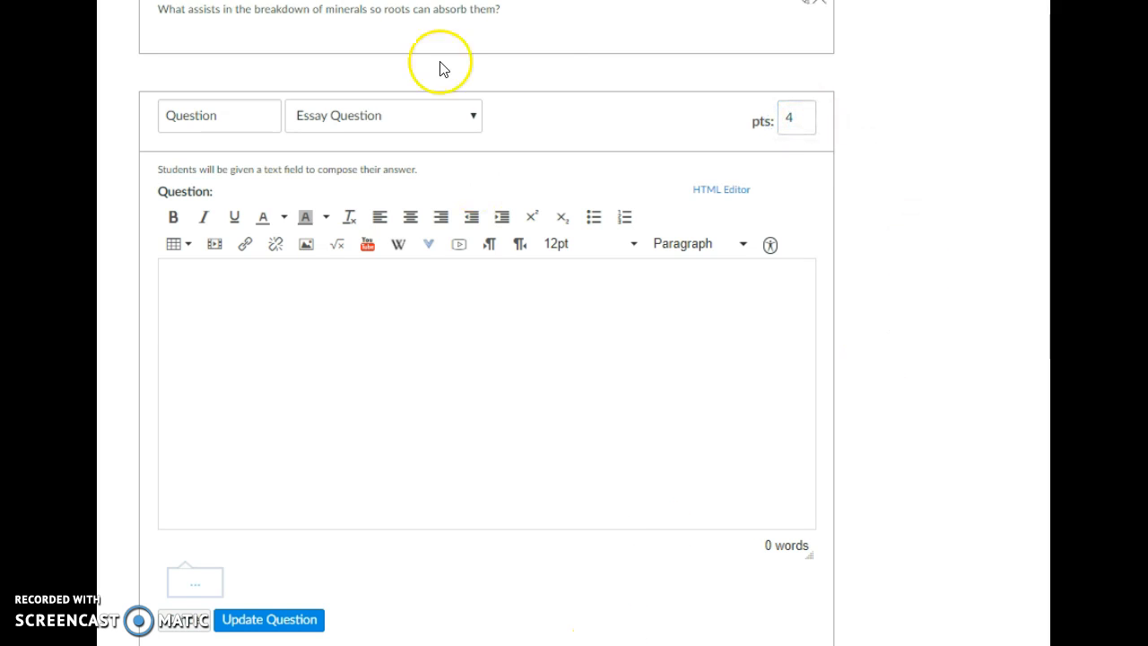
scroll(573, 359, "down", 2)
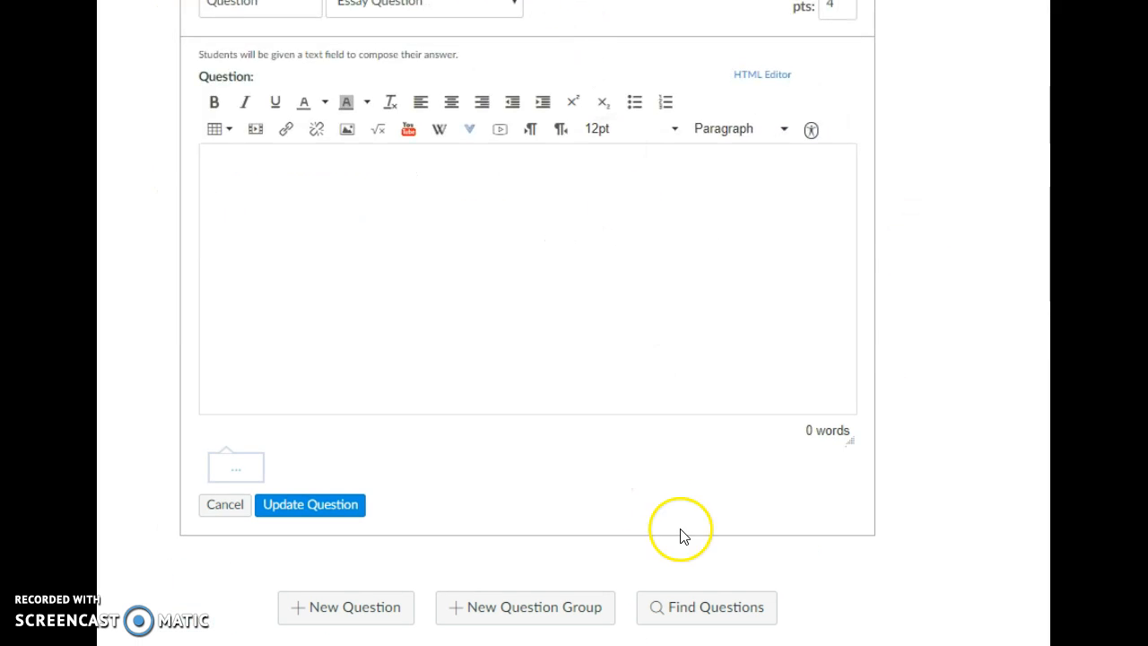
left_click(697, 607)
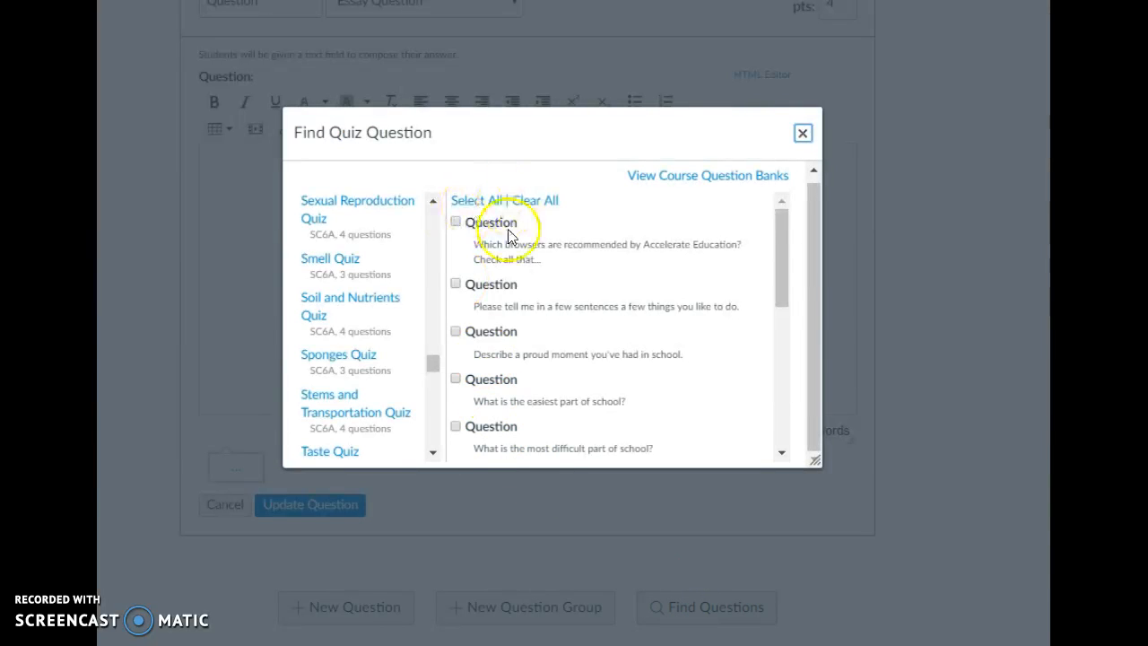
left_click(802, 137)
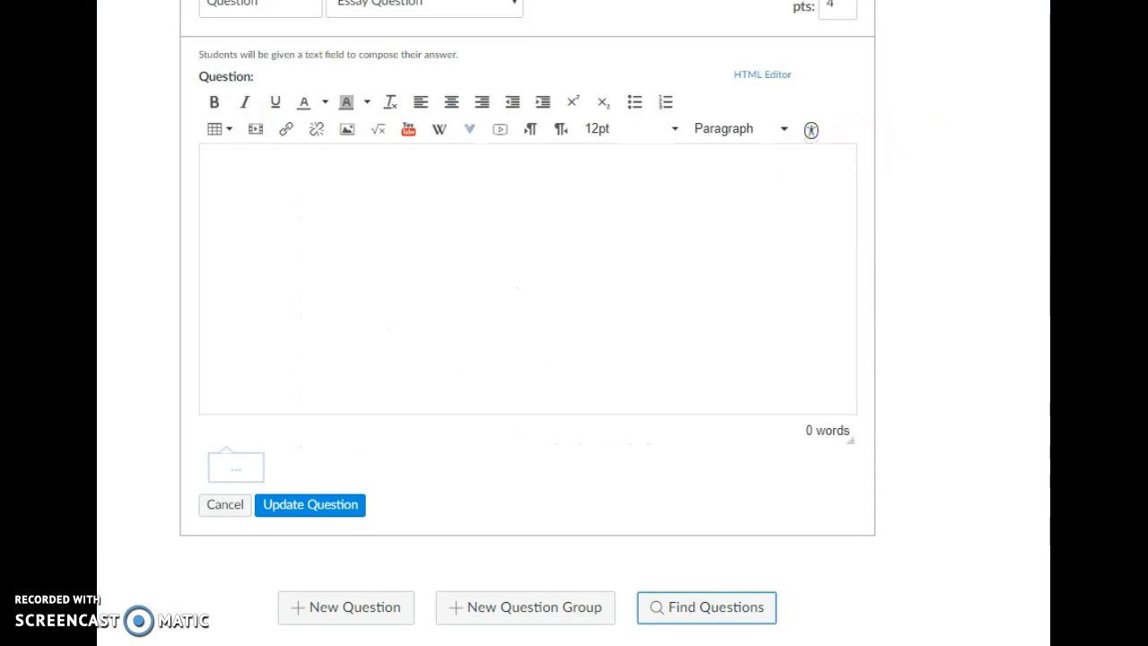
- Review the quiz's existing questions with their answer details
scroll(768, 296, "up", 5)
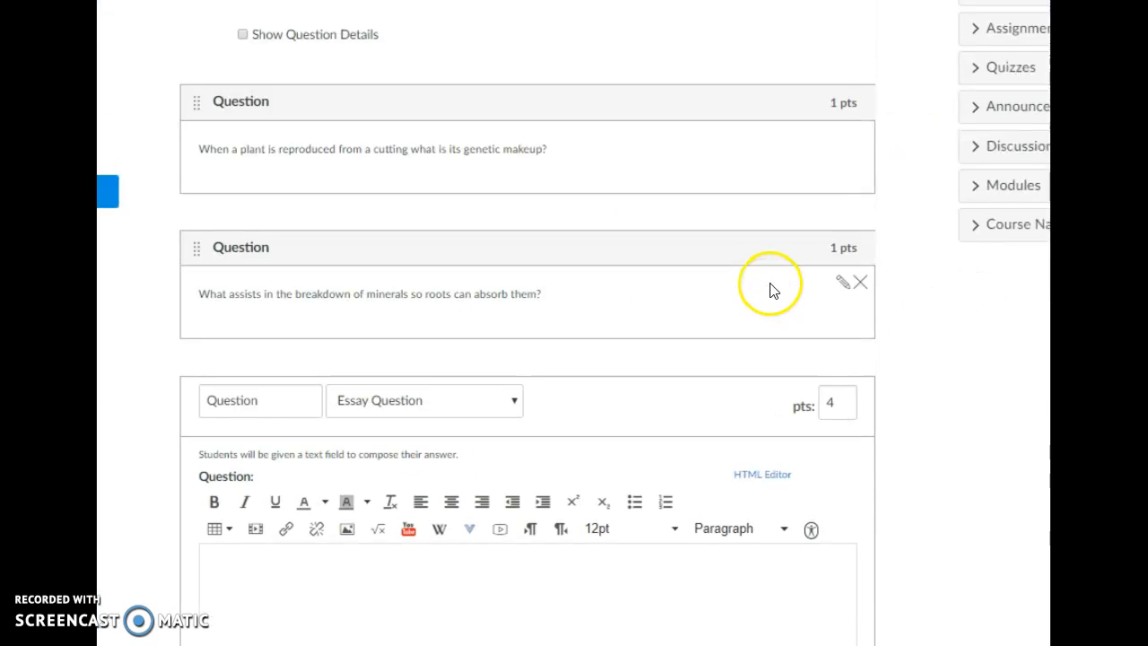
scroll(776, 292, "up", 1)
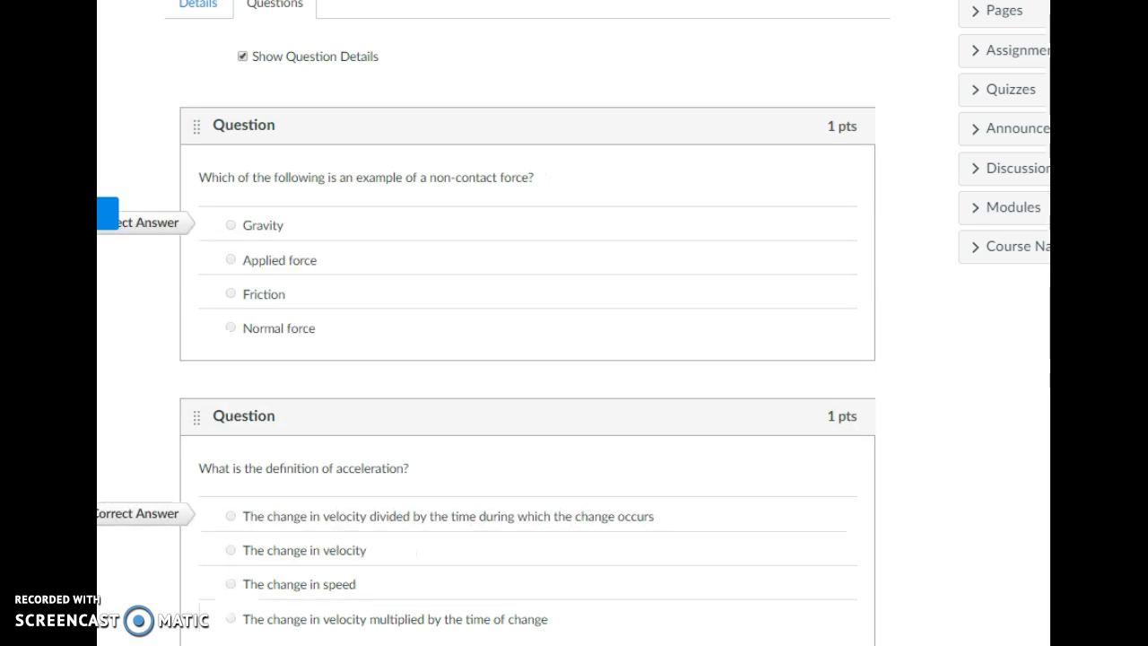
scroll(397, 121, "down", 8)
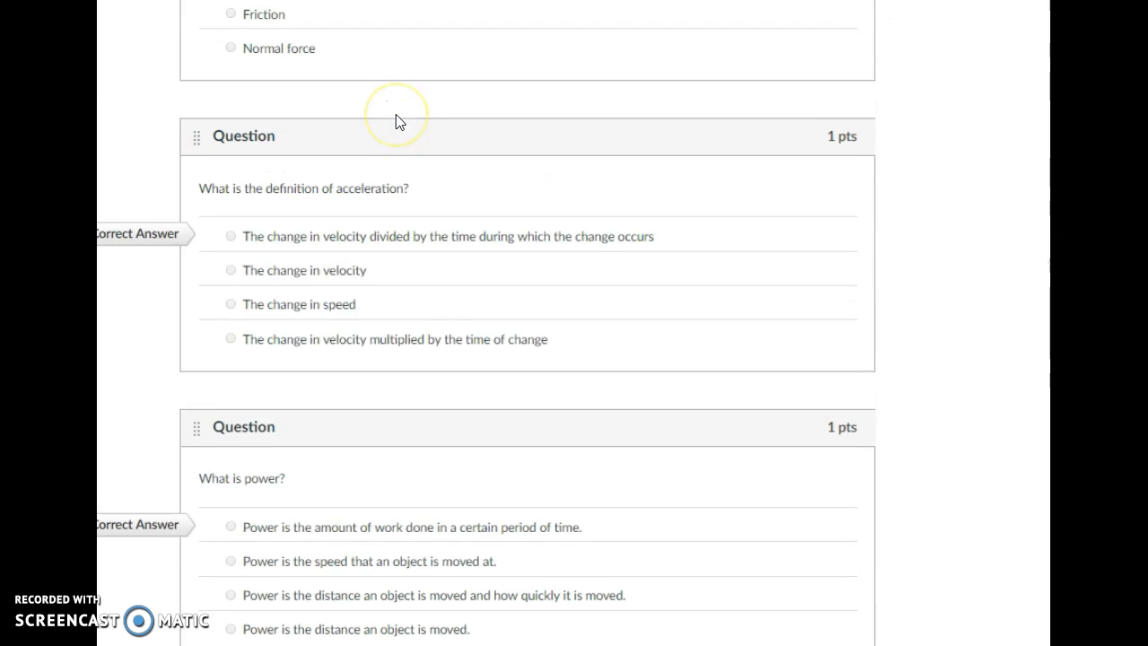
scroll(397, 117, "down", 6)
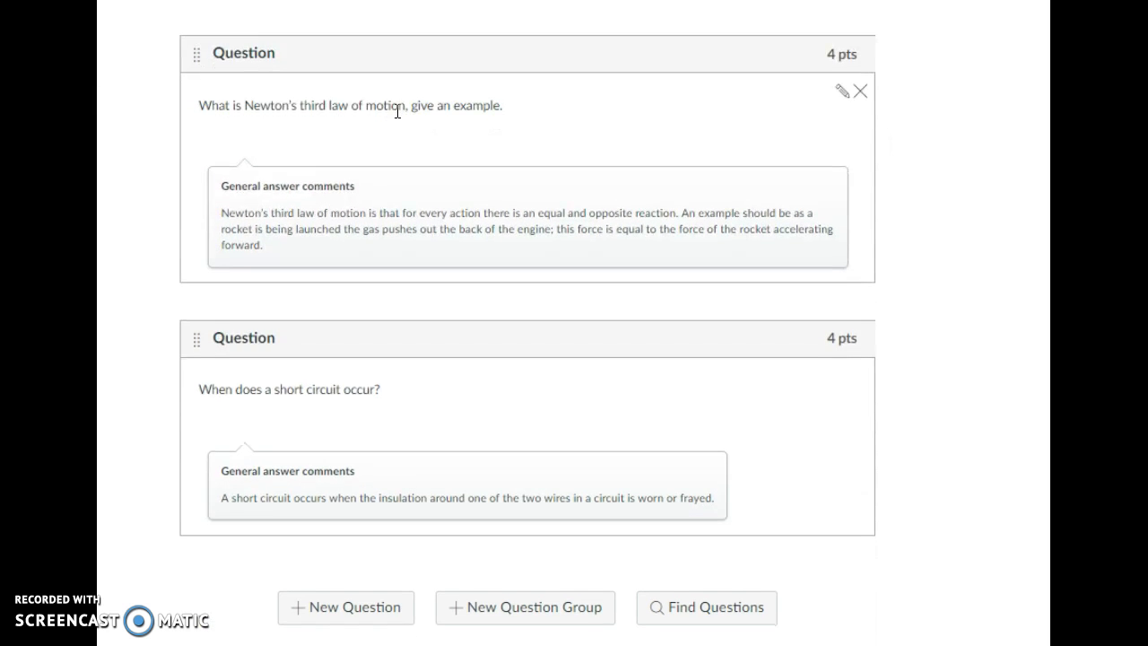
scroll(398, 111, "up", 14)
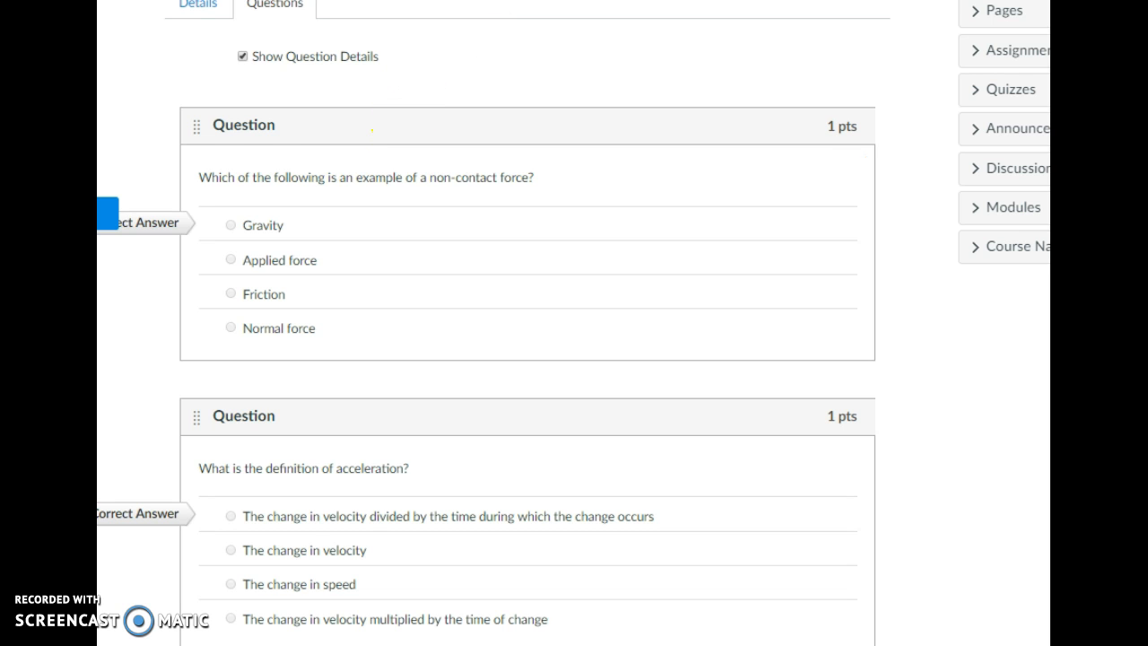
- Open the print preview for the quiz page with the HP Photosmart C3100 series printer as destination
key("alt+f")
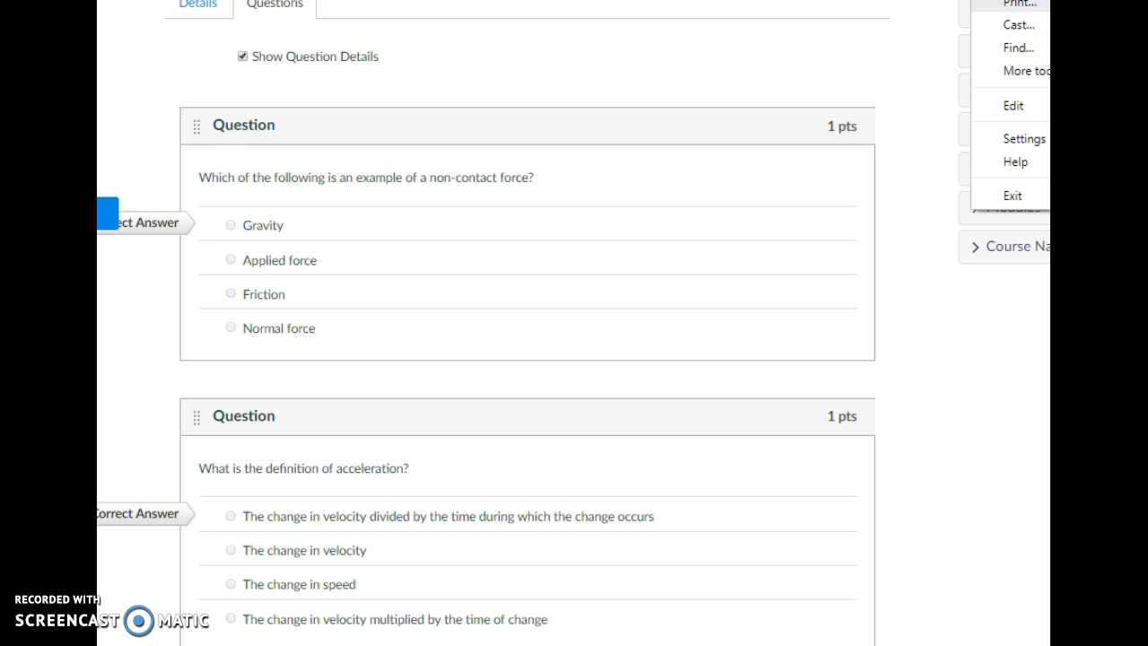
key("p")
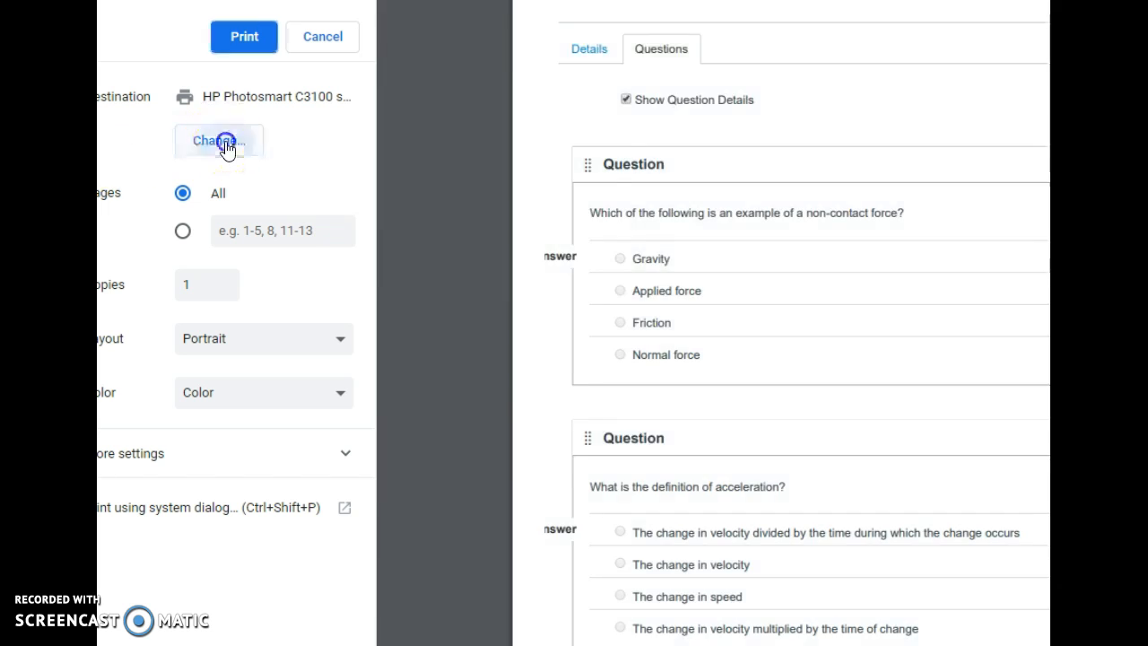
left_click(225, 141)
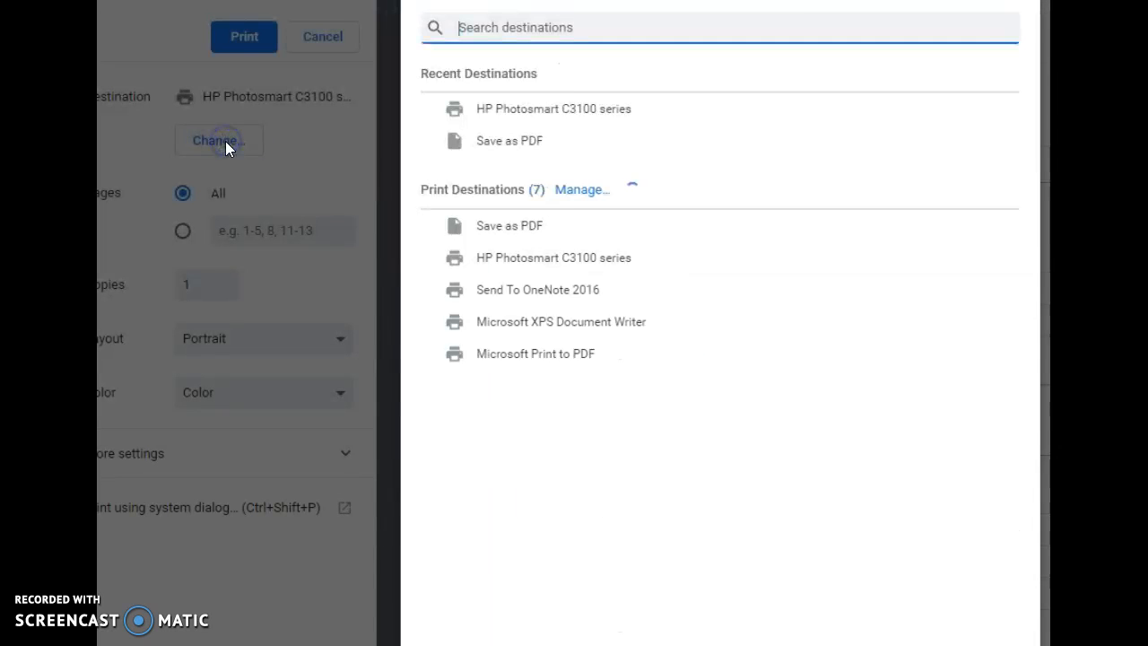
left_click(523, 267)
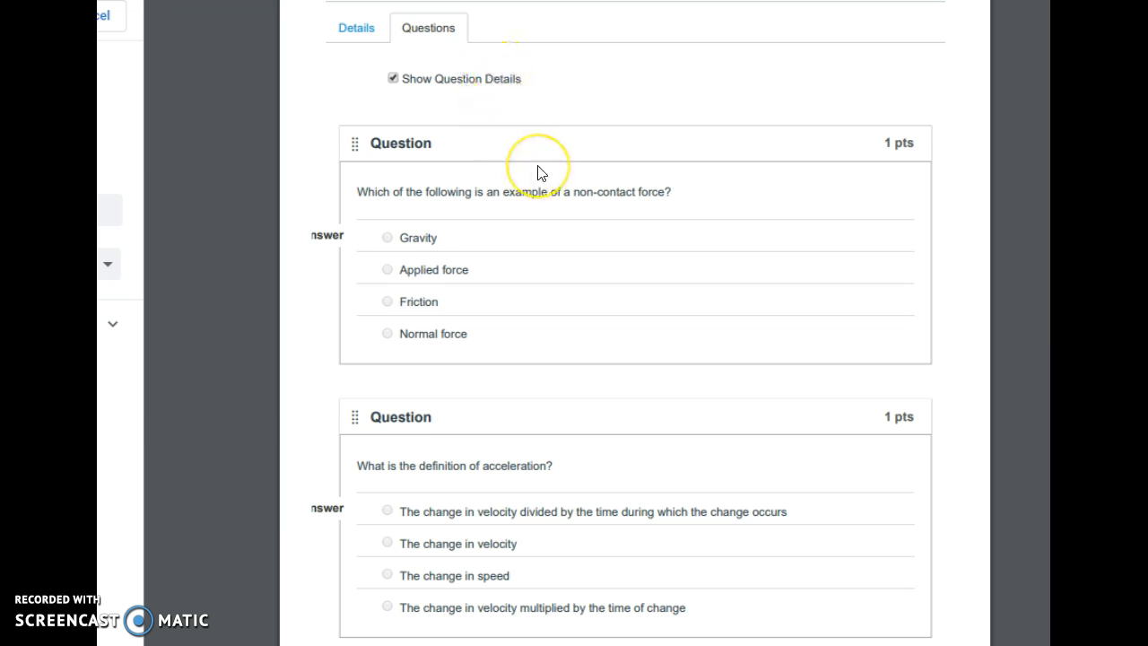
- Examine the print preview pages of the Scrimmage 12/13 quiz
scroll(540, 171, "down", 2)
scroll(541, 171, "down", 4)
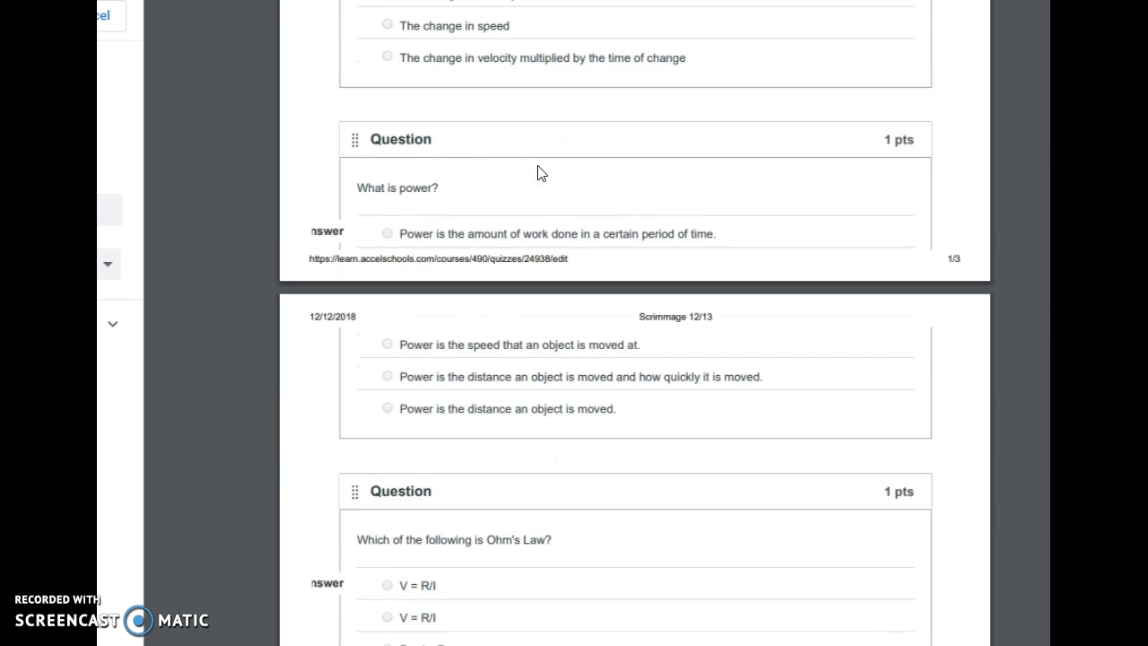
scroll(538, 172, "down", 8)
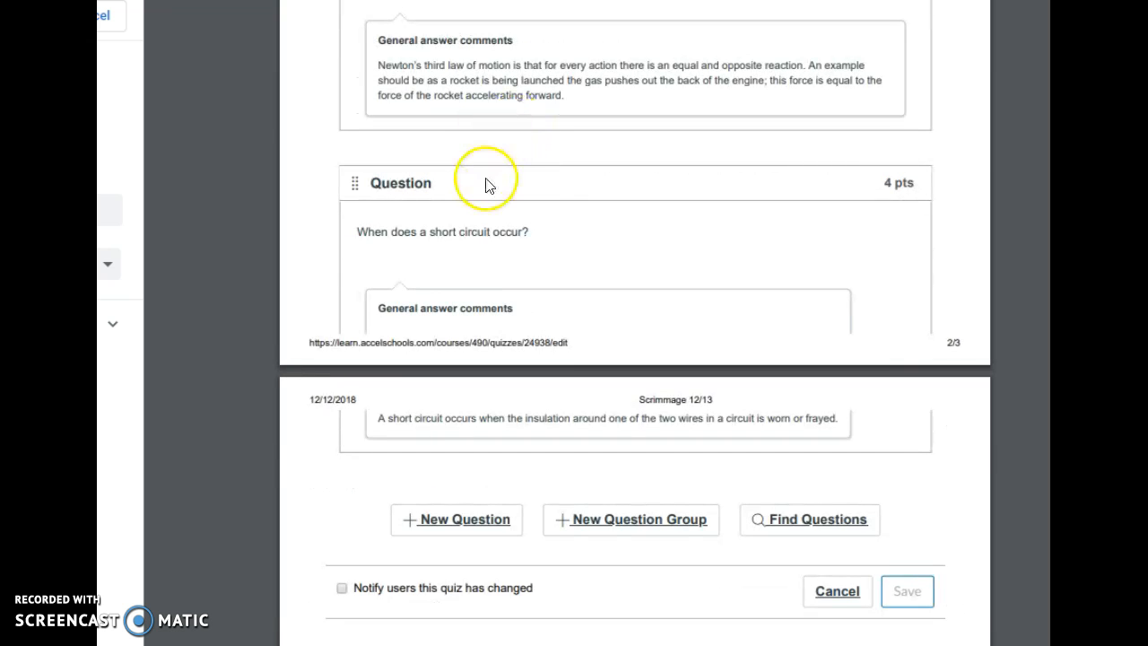
scroll(497, 224, "up", 4)
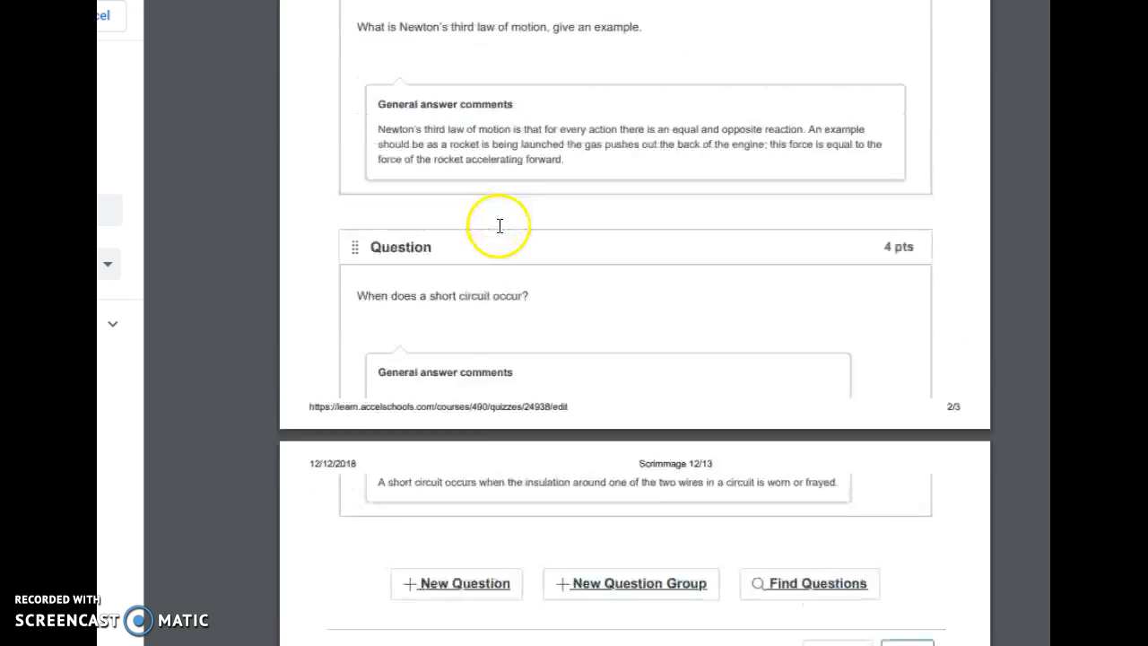
scroll(499, 242, "up", 2)
scroll(499, 244, "up", 5)
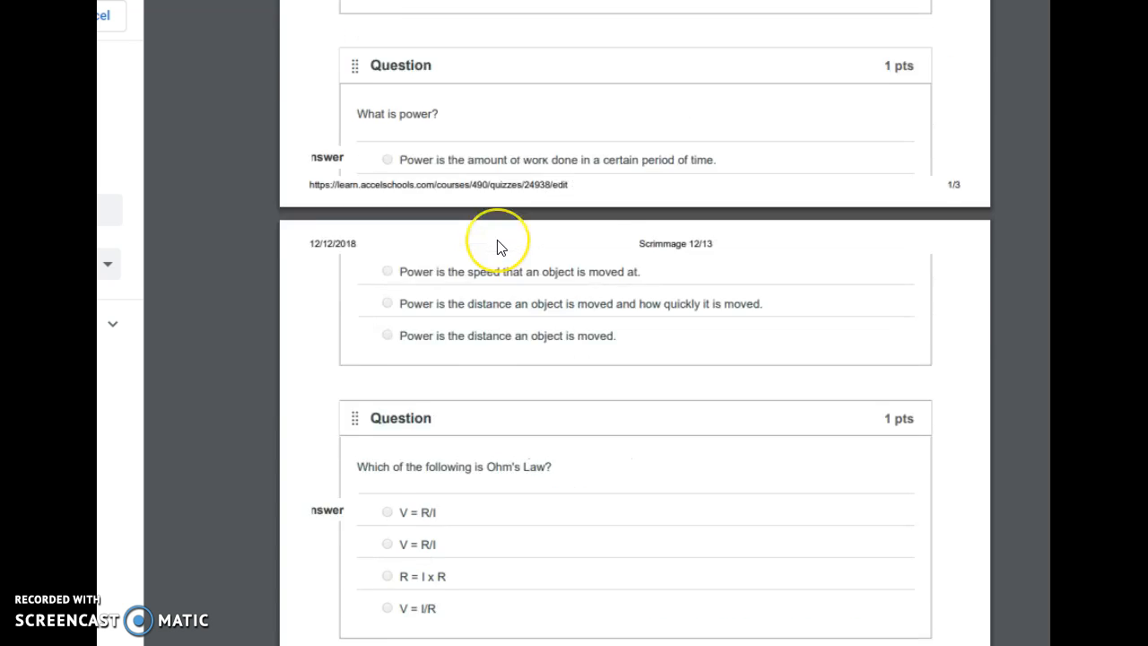
scroll(500, 251, "up", 4)
scroll(500, 254, "up", 1)
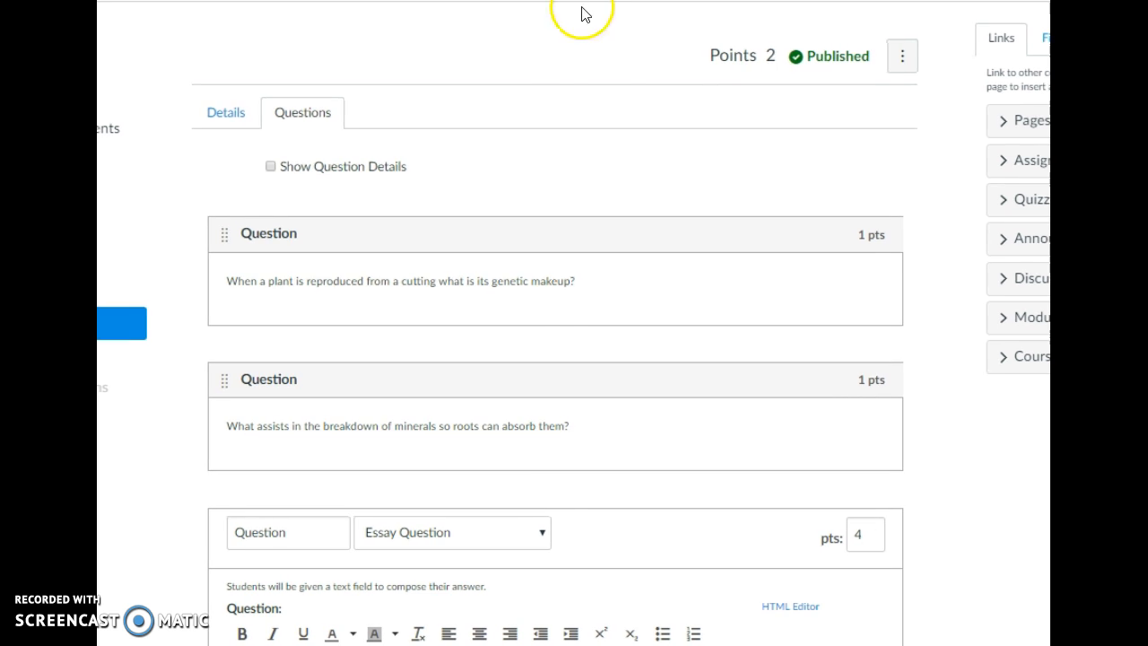
scroll(574, 333, "down", 1)
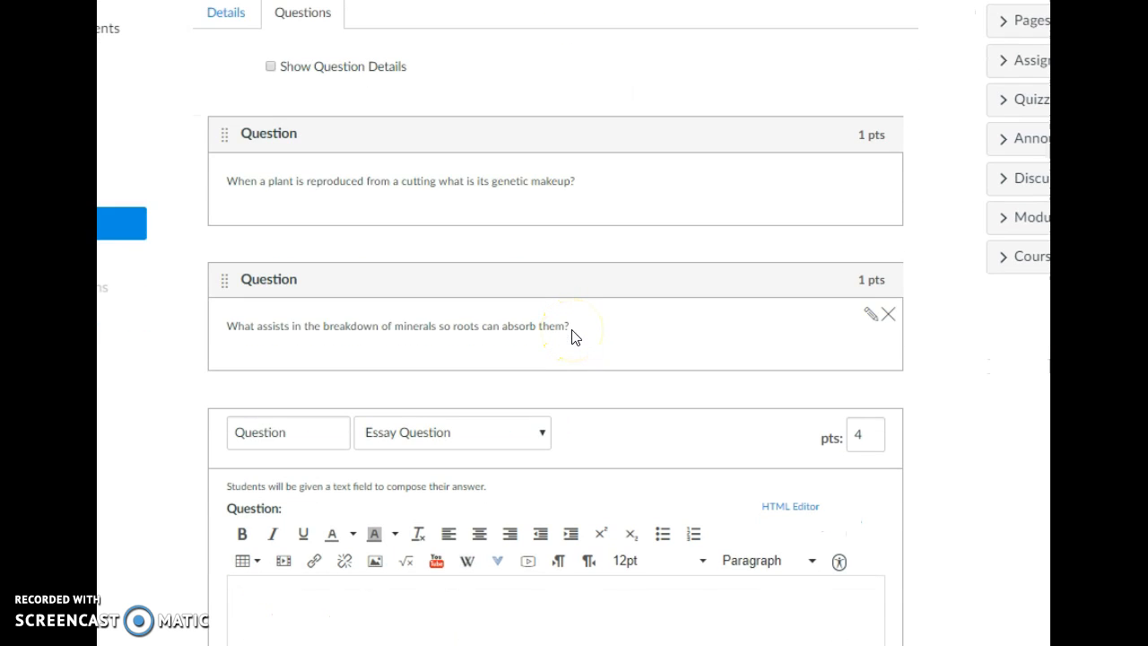
scroll(571, 337, "down", 2)
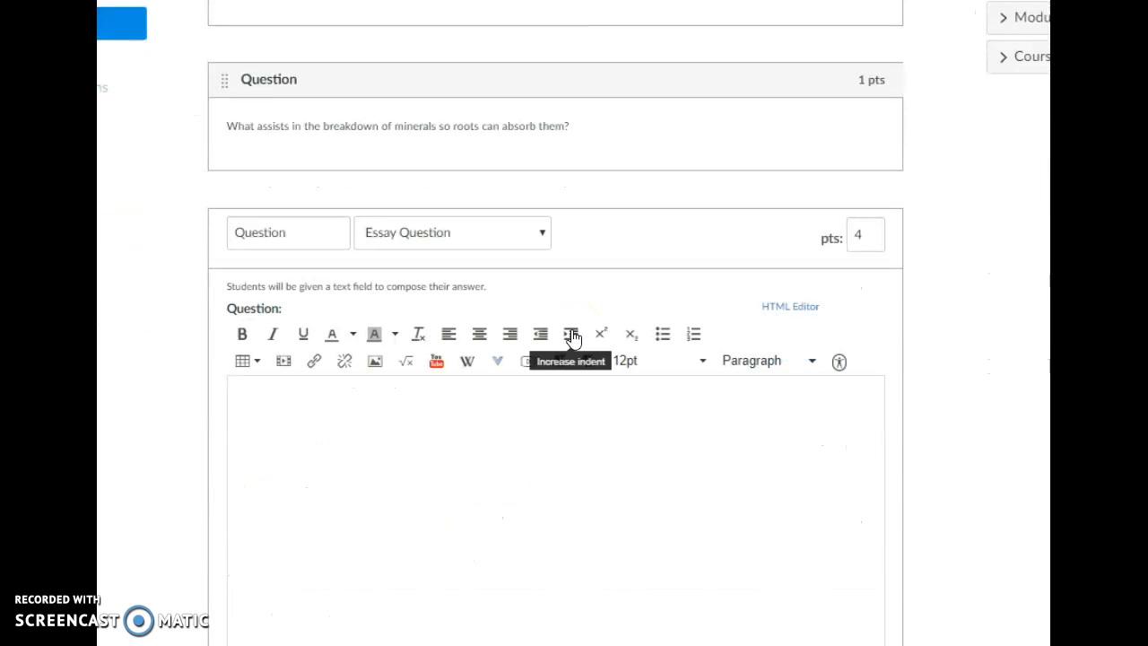
scroll(625, 417, "down", 1)
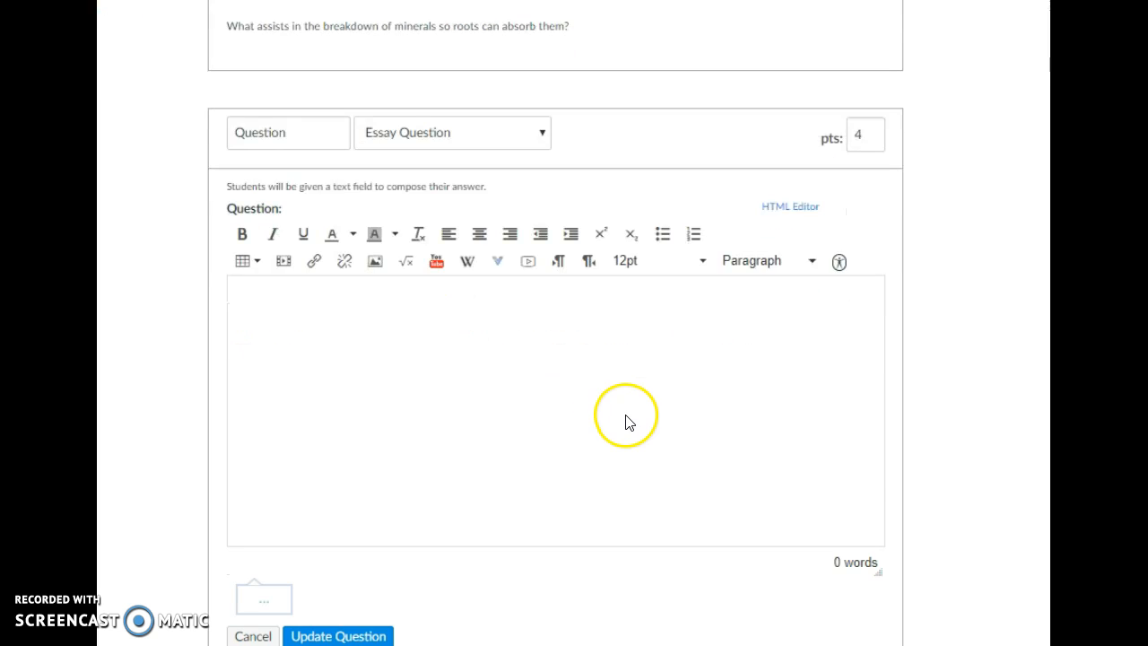